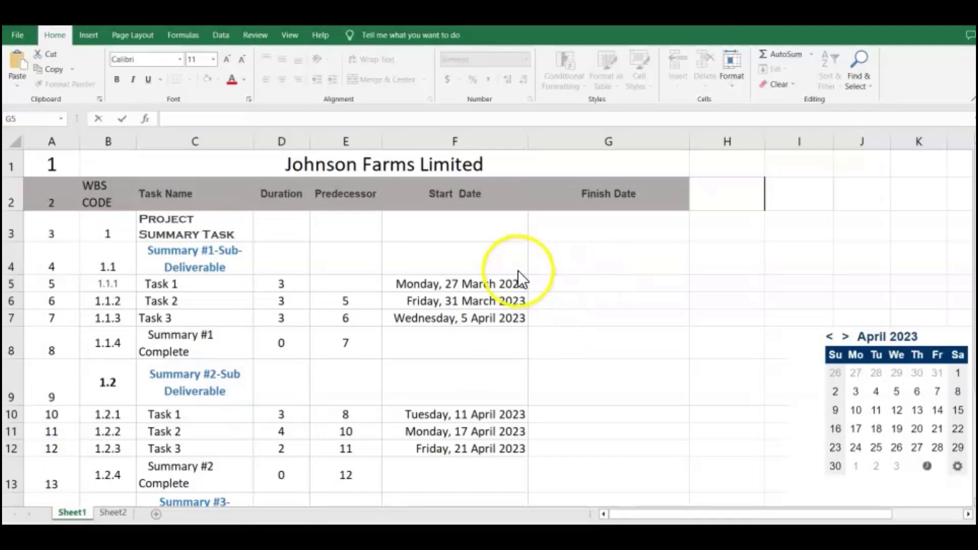
On Sheet2, format the holiday dates in B2:B17 with the 2012-03-14 date type and name the range Holidays
click(114, 513)
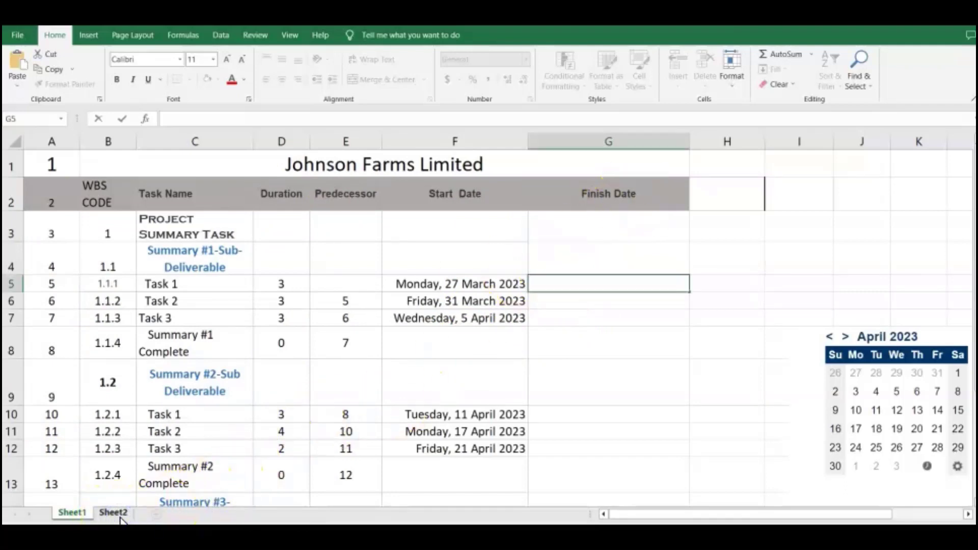
click(120, 514)
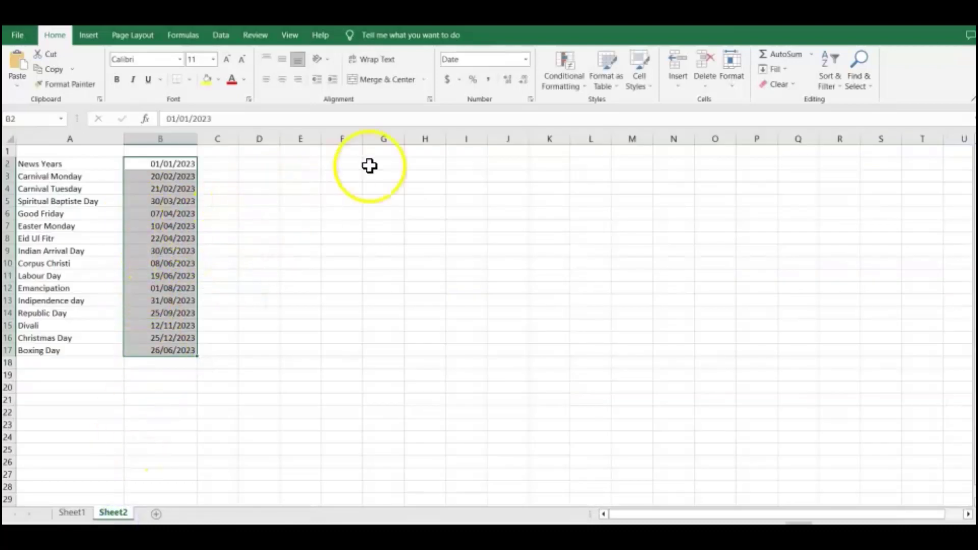
click(524, 59)
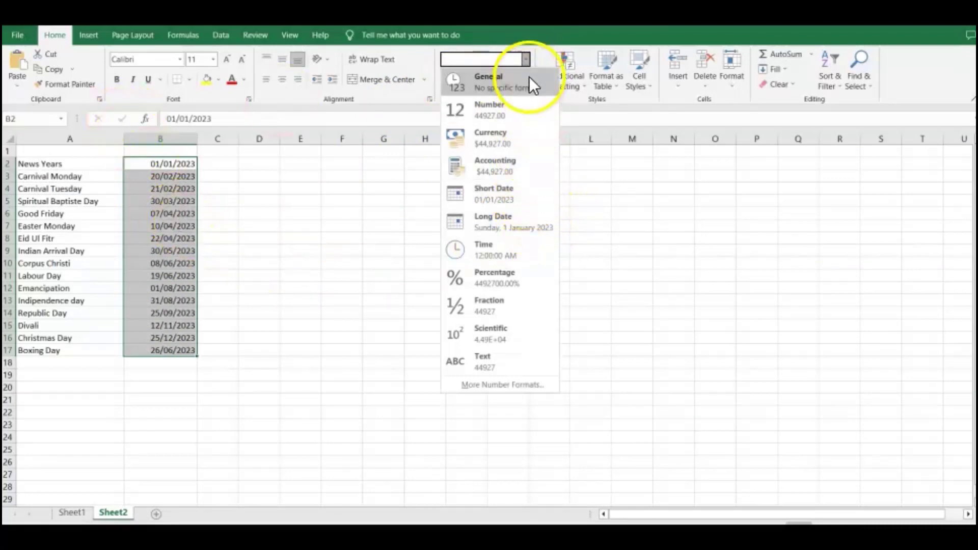
click(525, 59)
click(529, 95)
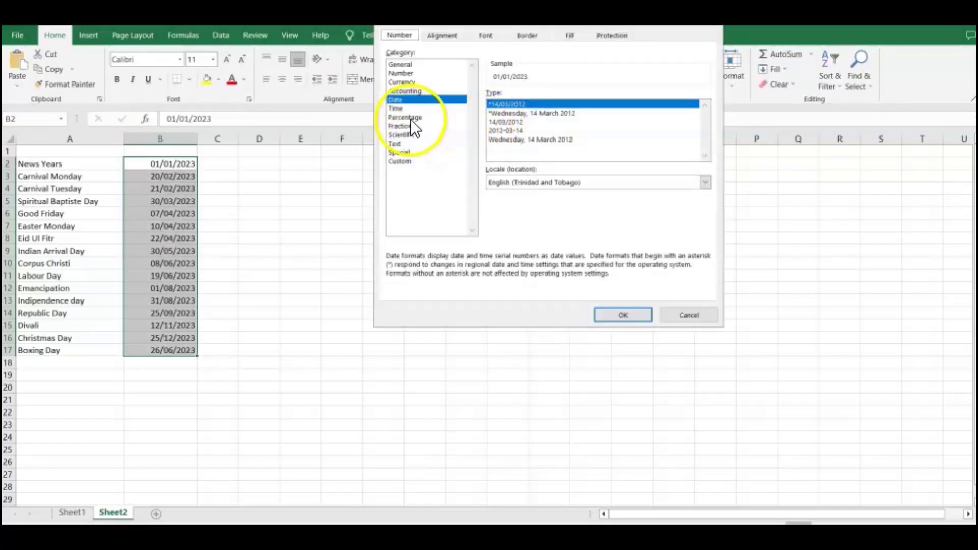
click(516, 129)
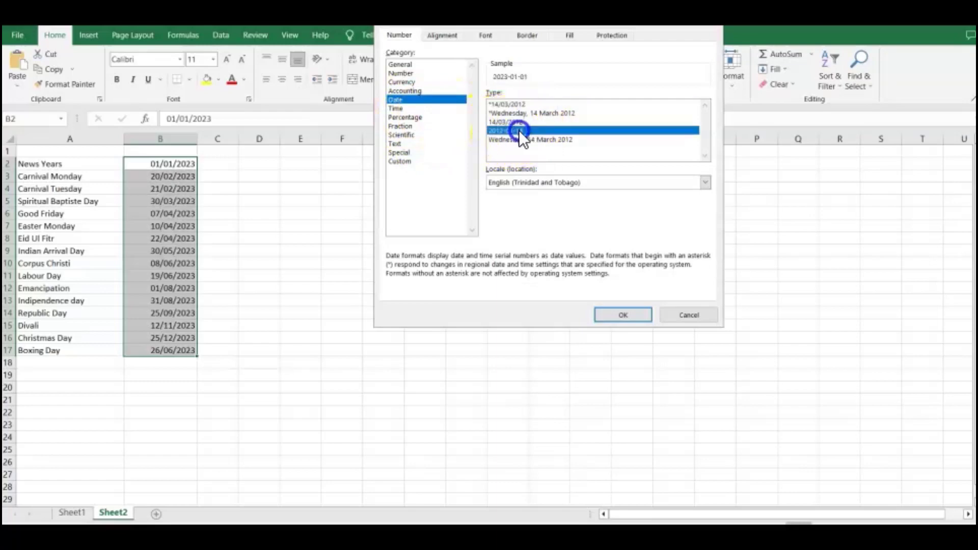
click(615, 316)
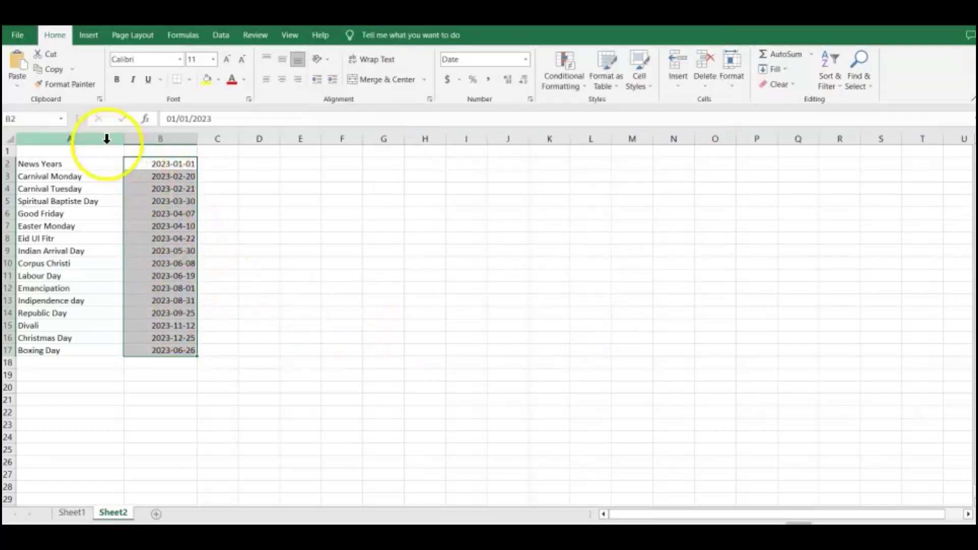
click(46, 113)
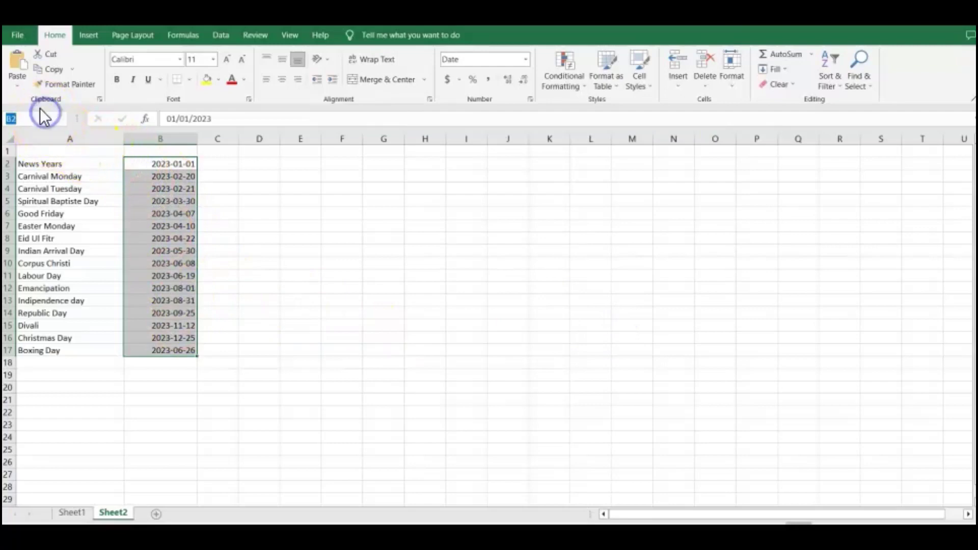
text(Holidays)
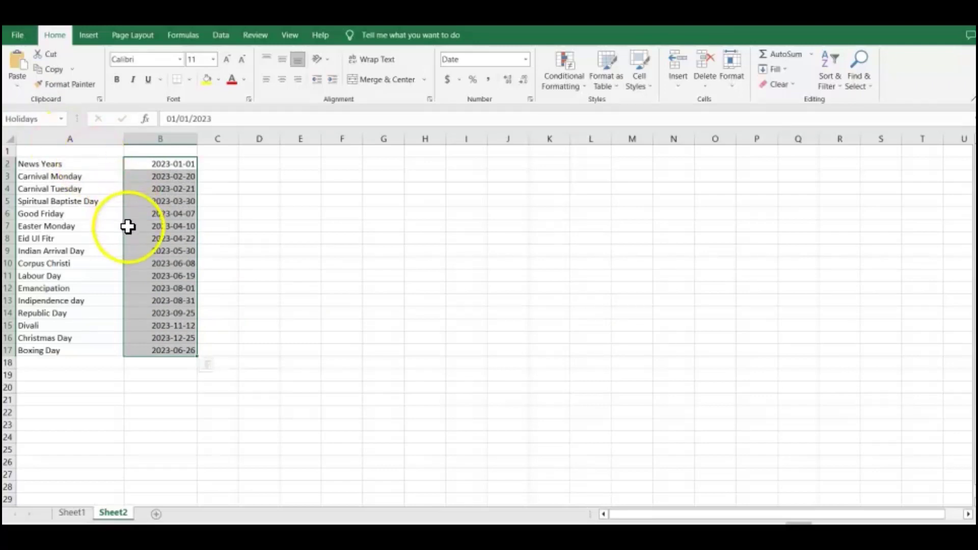
On Sheet1, enter =WORKDAY(F5,D5,Holidays) in G5 as the finish date of the first Task 1
click(73, 512)
click(539, 288)
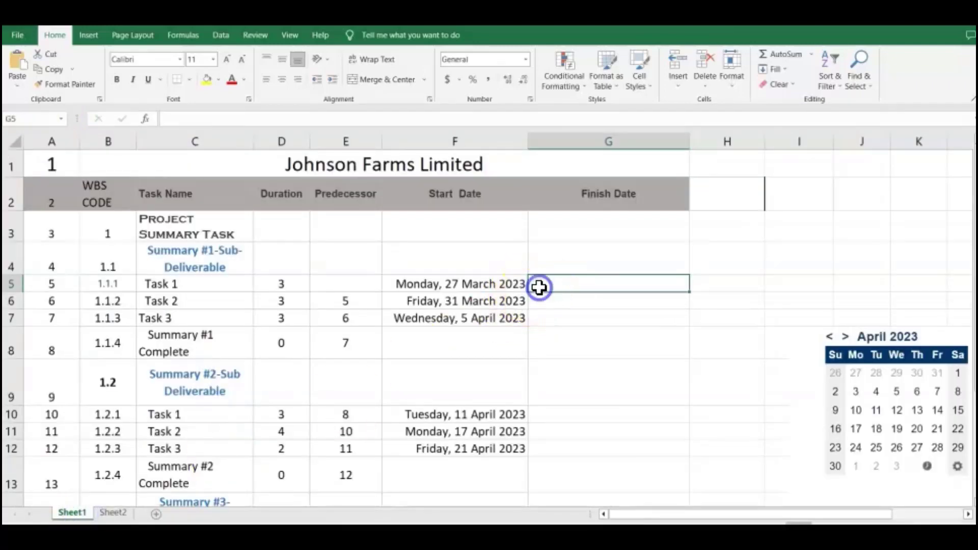
text(=)
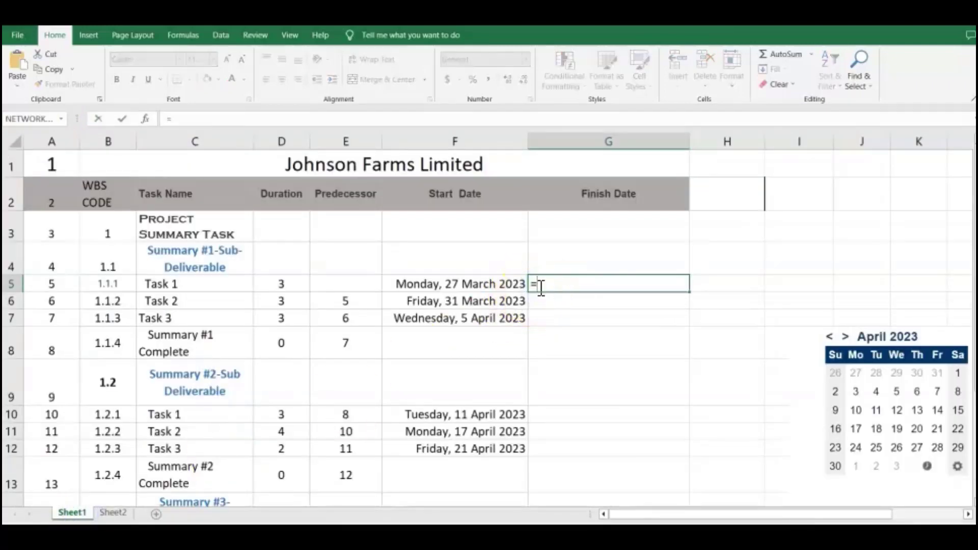
text(wo)
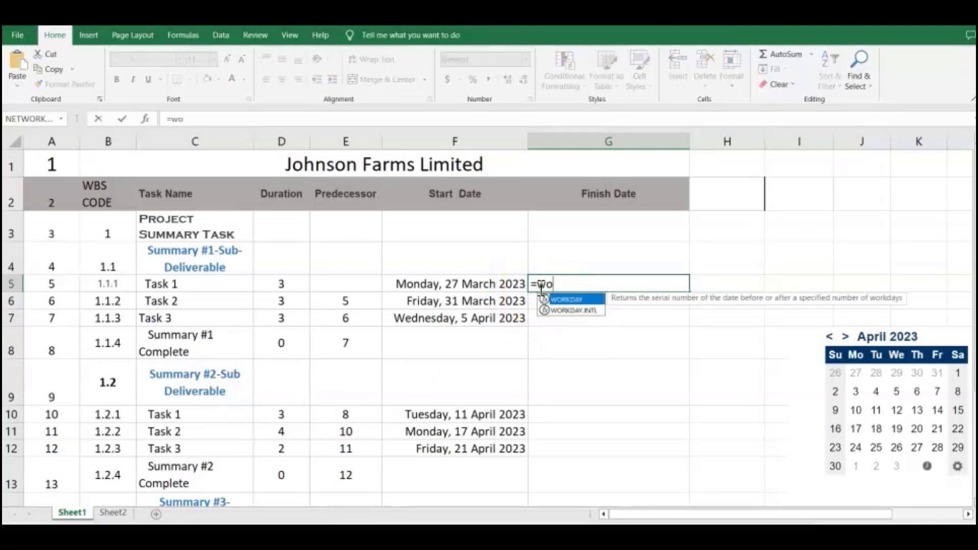
text(rkday()
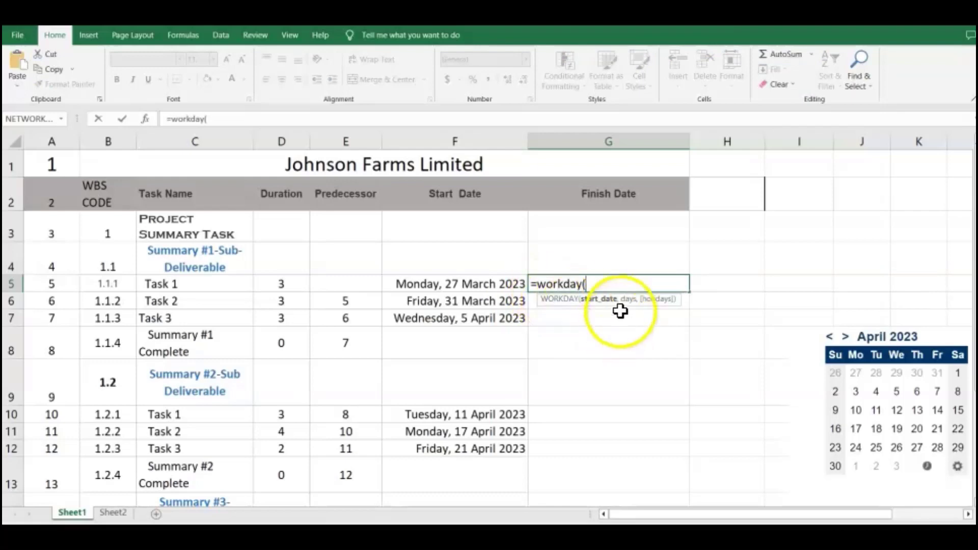
click(482, 284)
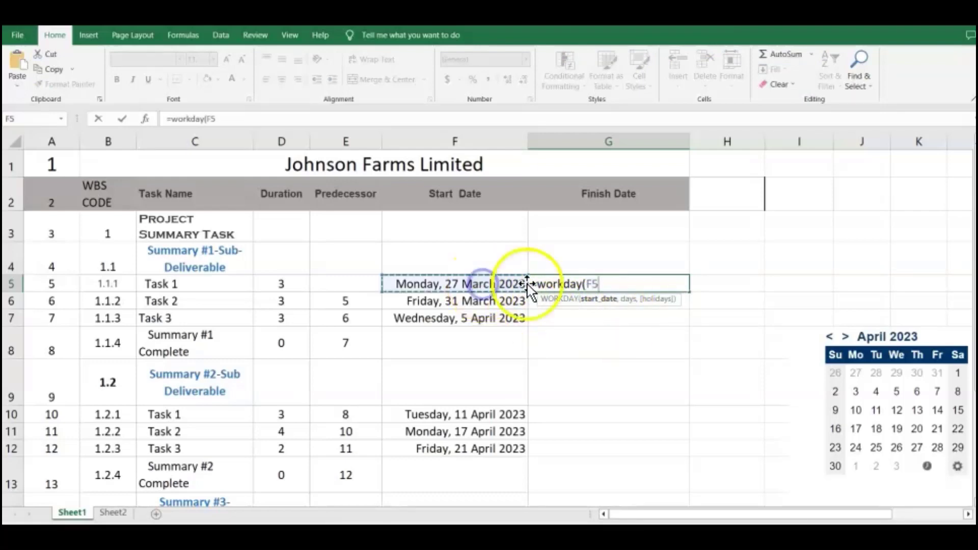
text(,)
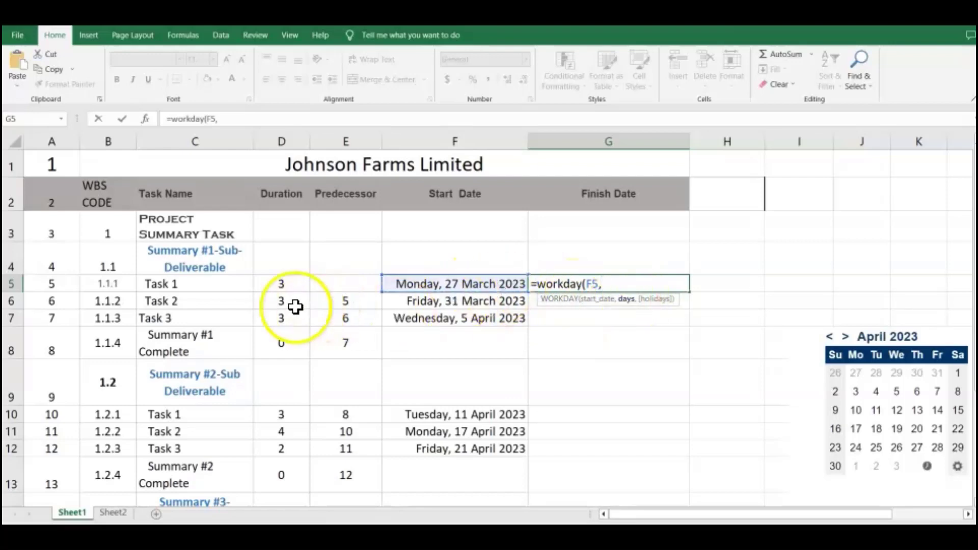
click(284, 280)
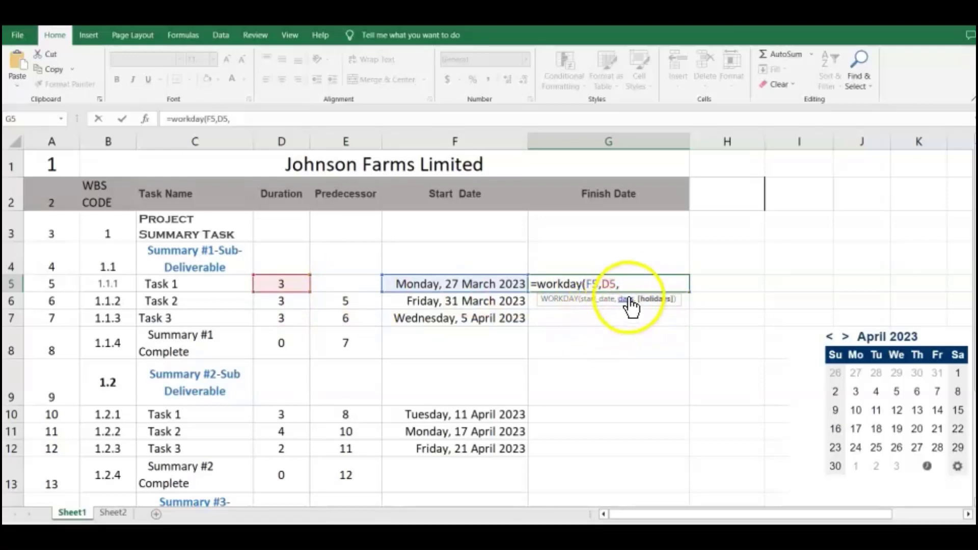
text(,Hol)
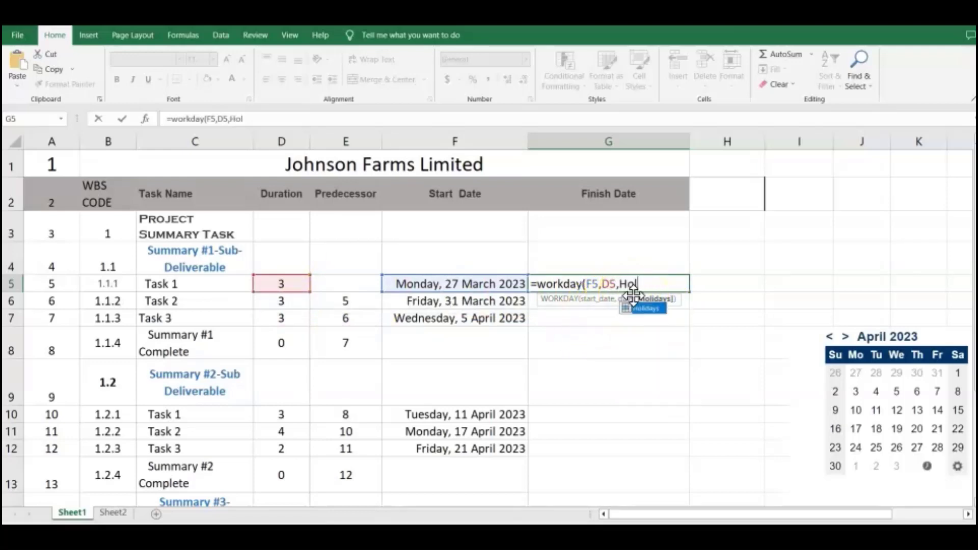
text(idays))
key(Return)
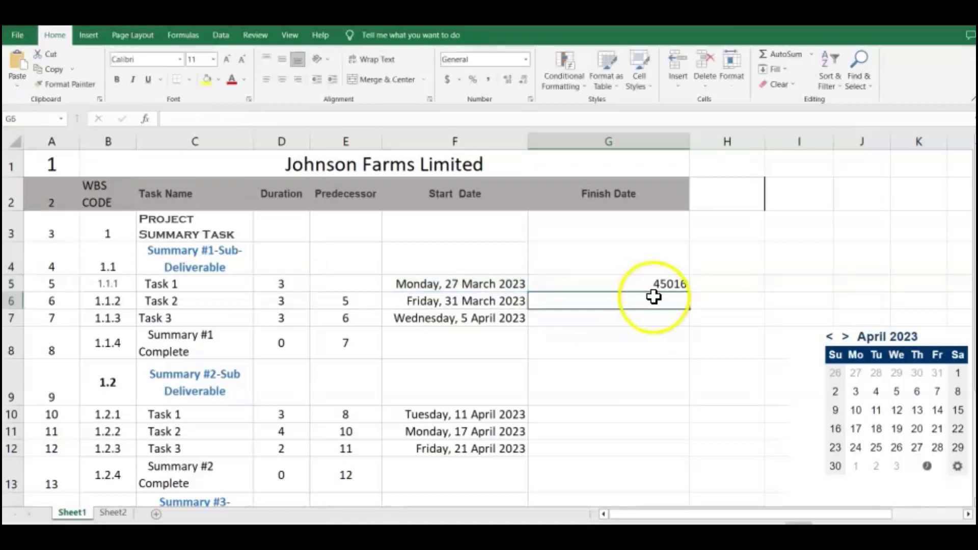
Format the finish date in G5 as Long Date
click(675, 284)
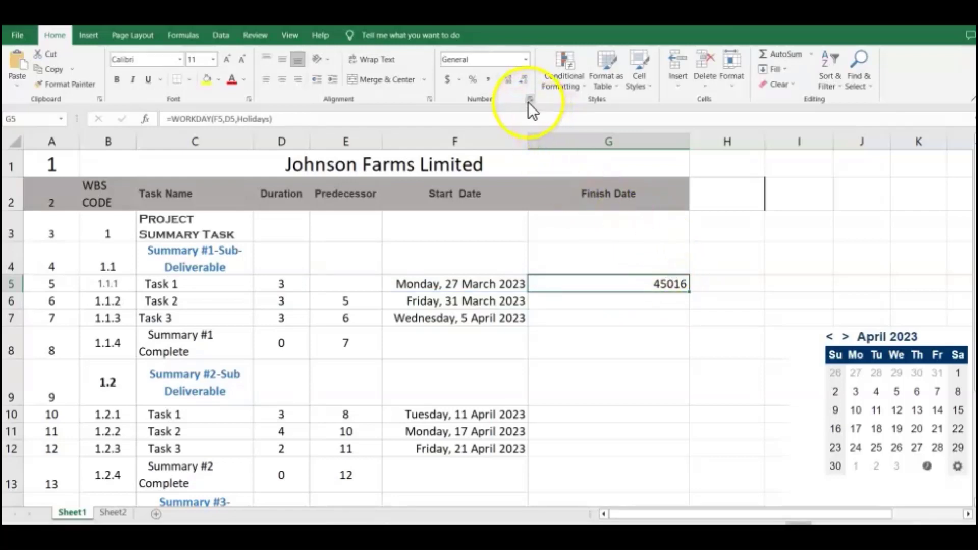
click(525, 59)
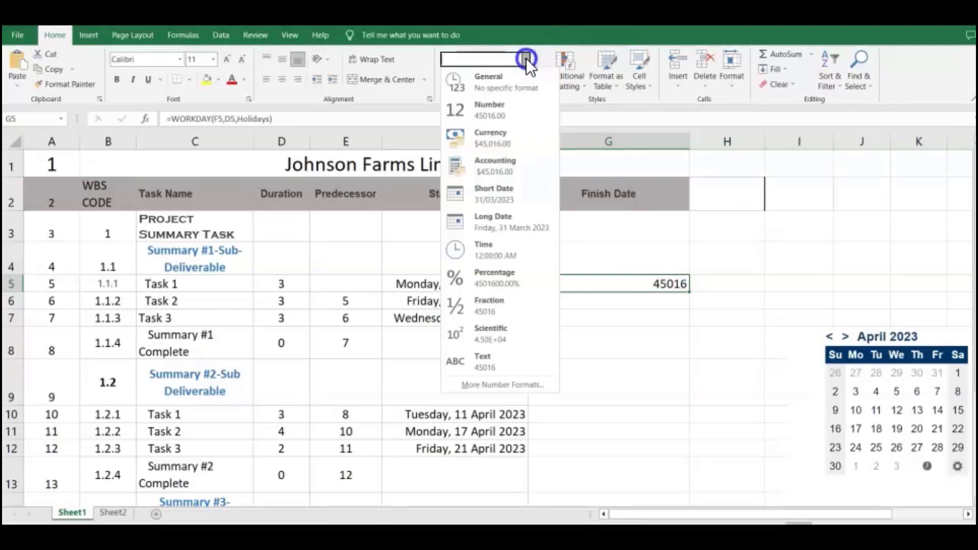
click(502, 222)
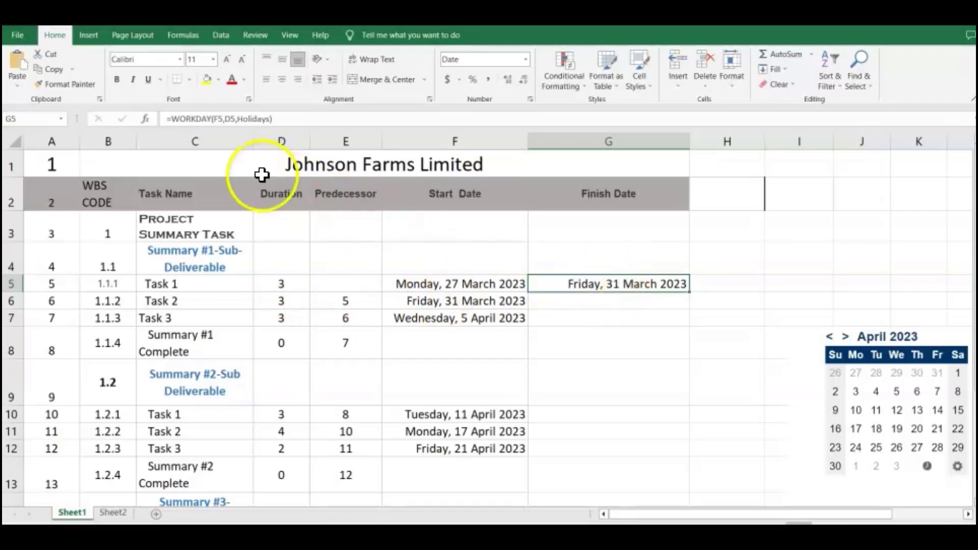
Subtract one day from the start date in G5's formula, making it =WORKDAY(F5-1,D5,Holidays)
click(224, 120)
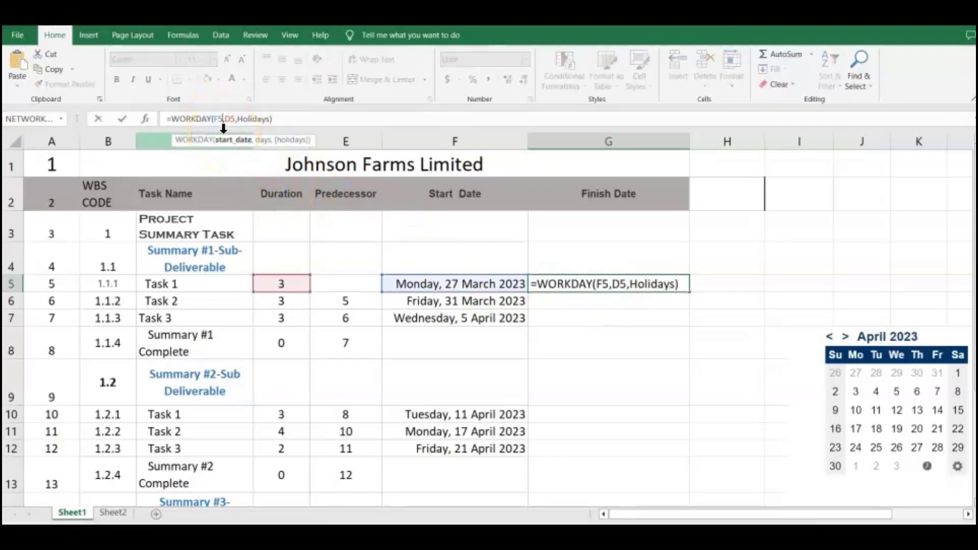
click(611, 285)
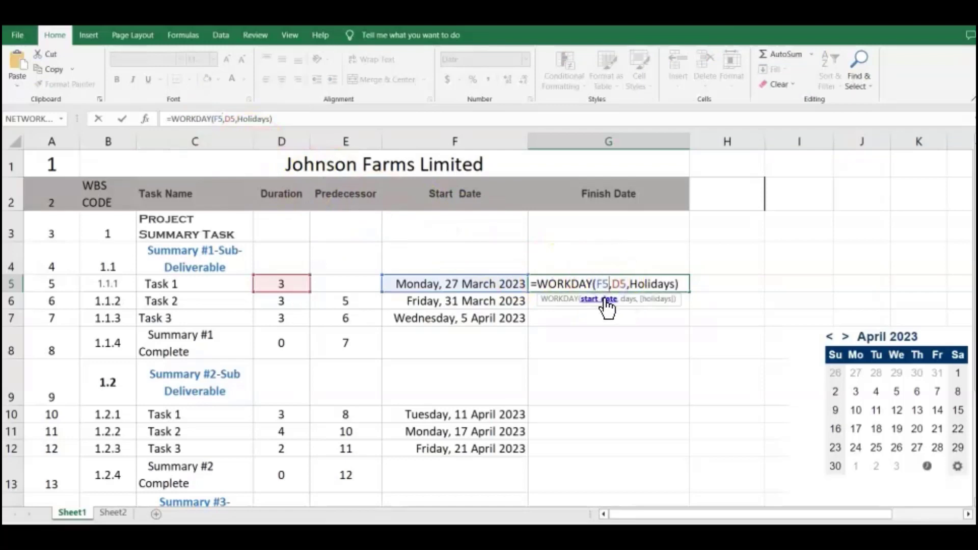
text(-1)
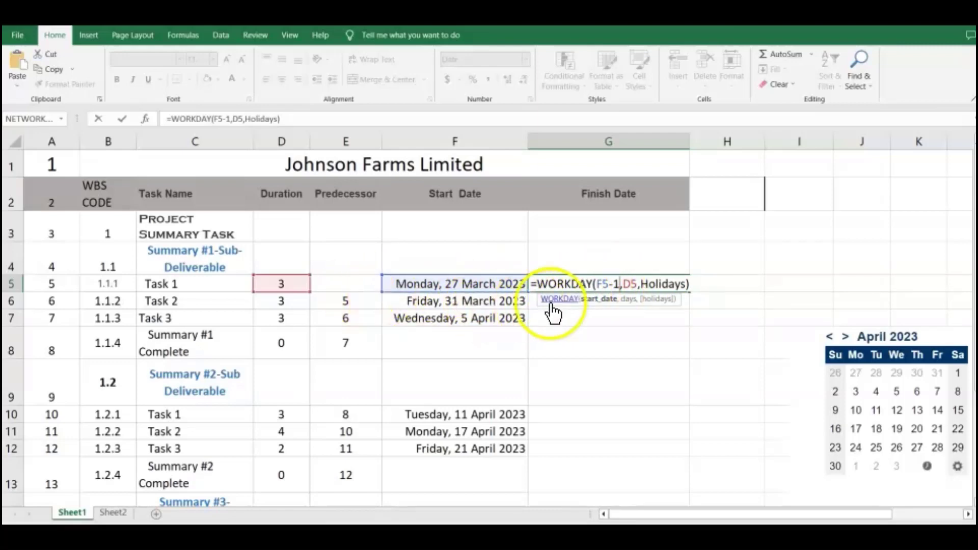
key(Return)
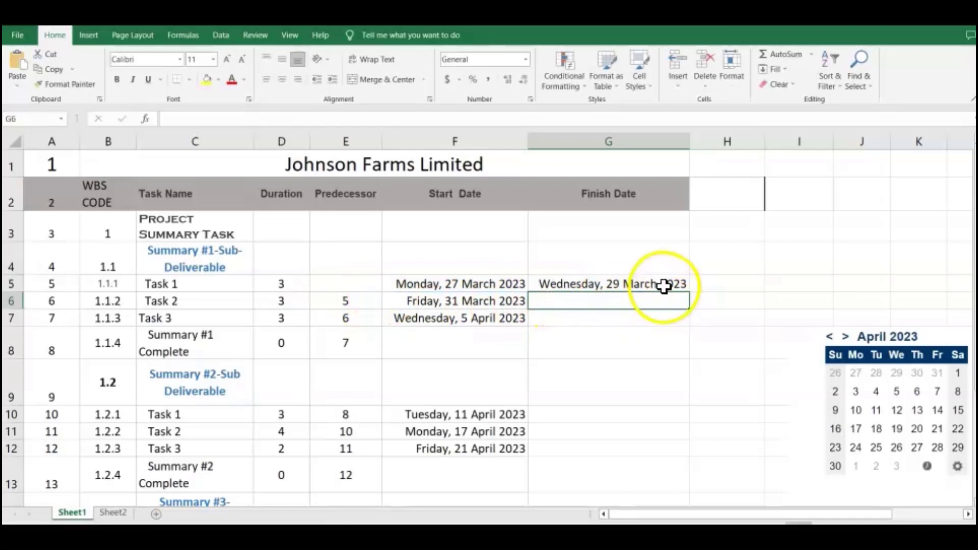
Fill the G5 finish date formula down the Finish Date column through row 17
click(691, 285)
click(684, 285)
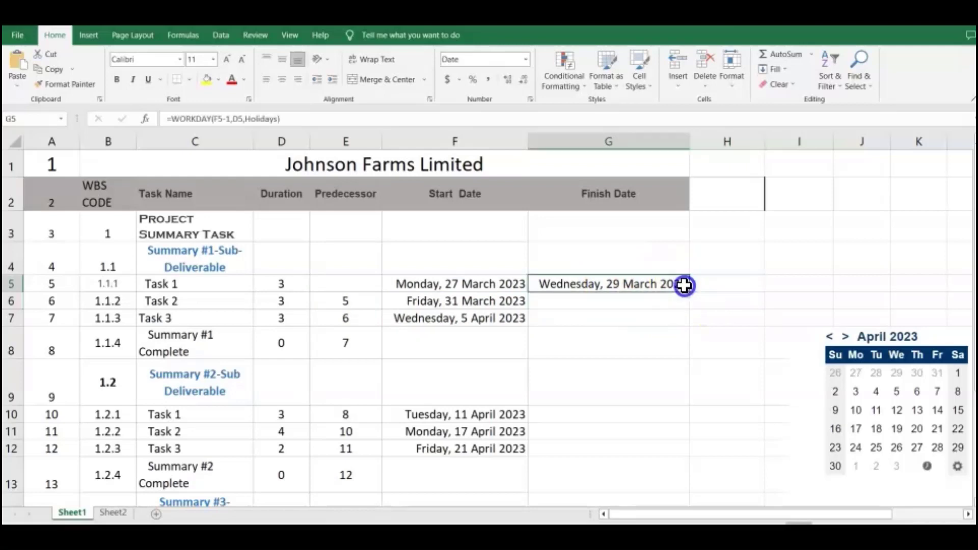
drag(690, 291, 646, 438)
scroll(685, 329, up, 2)
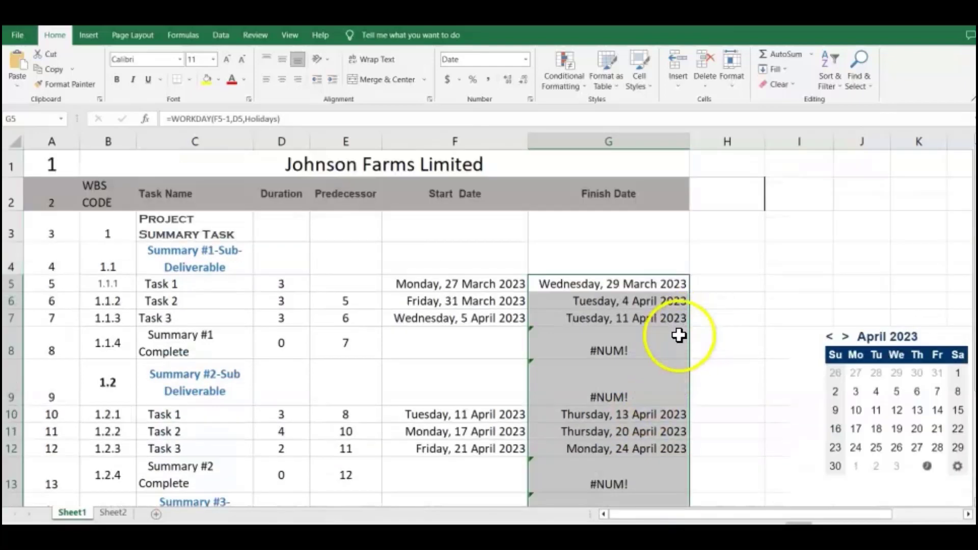
Clear the finish date formulas from the summary rows in G8:G9 and G13:G14
drag(612, 346, 618, 383)
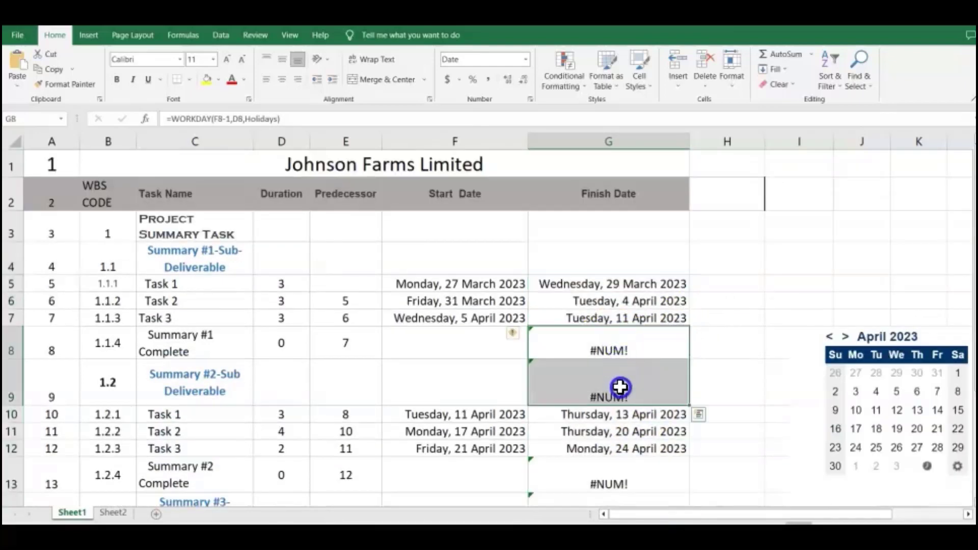
key(Delete)
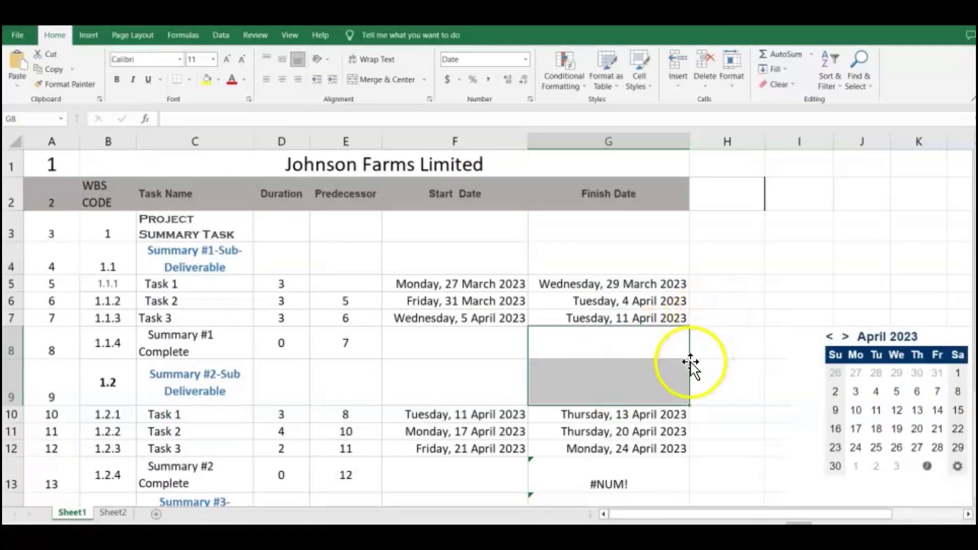
scroll(694, 367, down, 1)
drag(646, 389, 644, 415)
key(Delete)
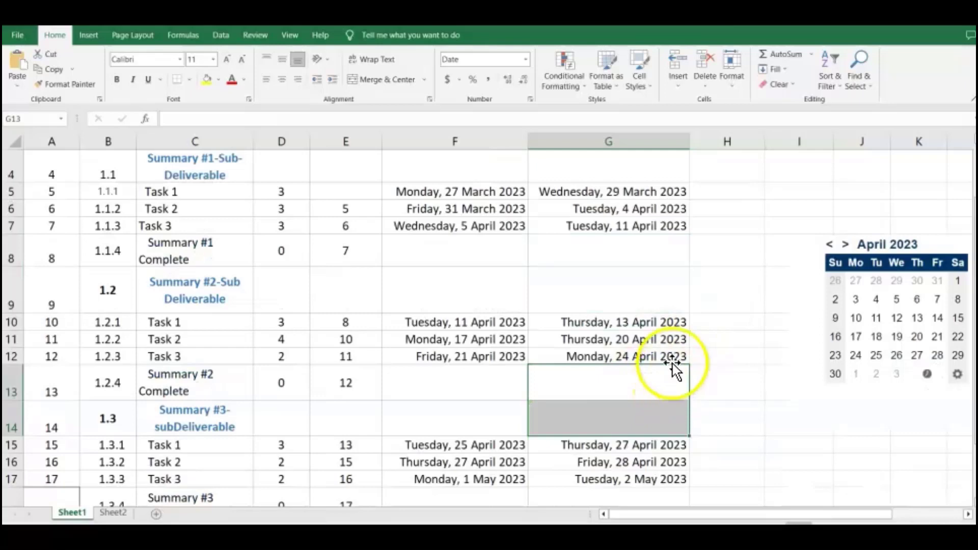
Move the calendar add-in closer to the Finish Date column, over columns H to K
scroll(632, 291, down, 1)
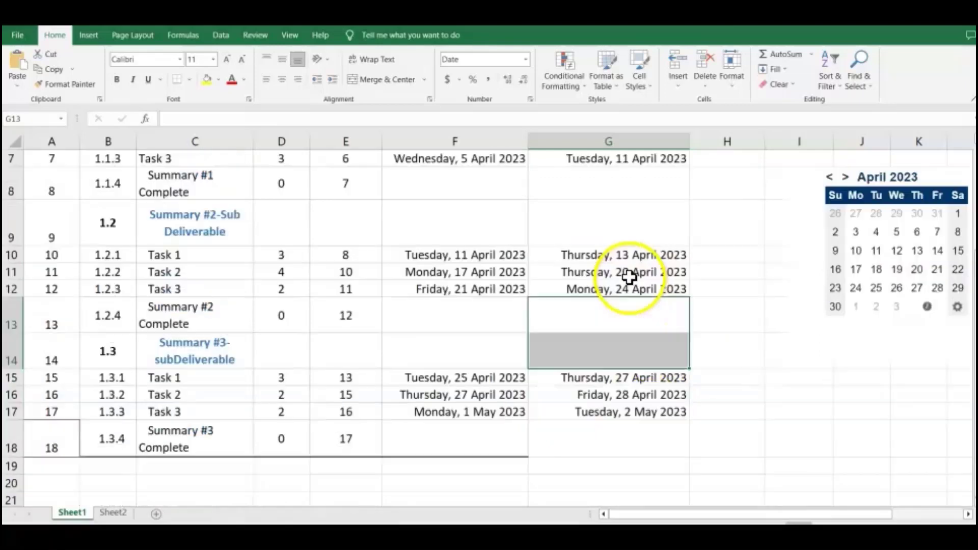
click(917, 181)
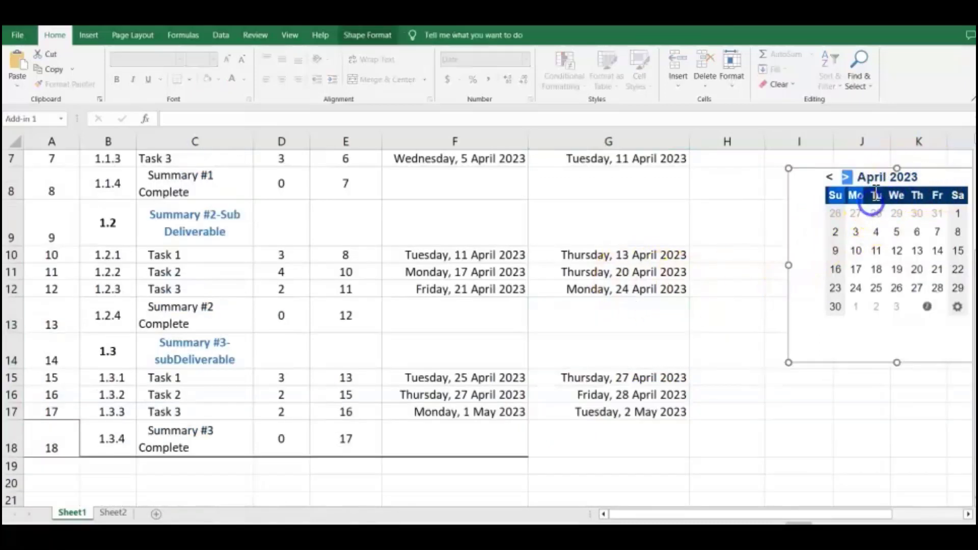
drag(928, 170, 845, 203)
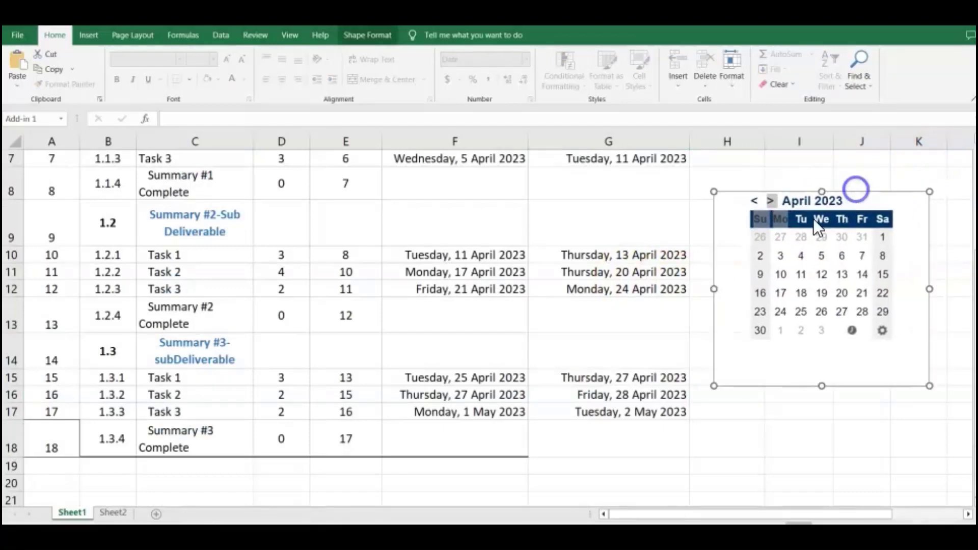
Switch the calendar to March 2023 and pick 27 March, inserting that date in G13
scroll(594, 253, up, 1)
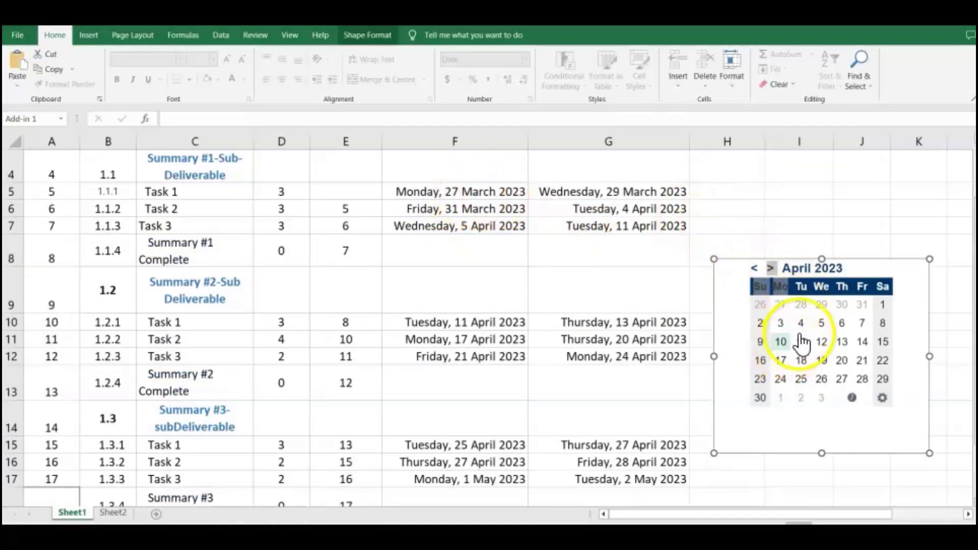
click(755, 268)
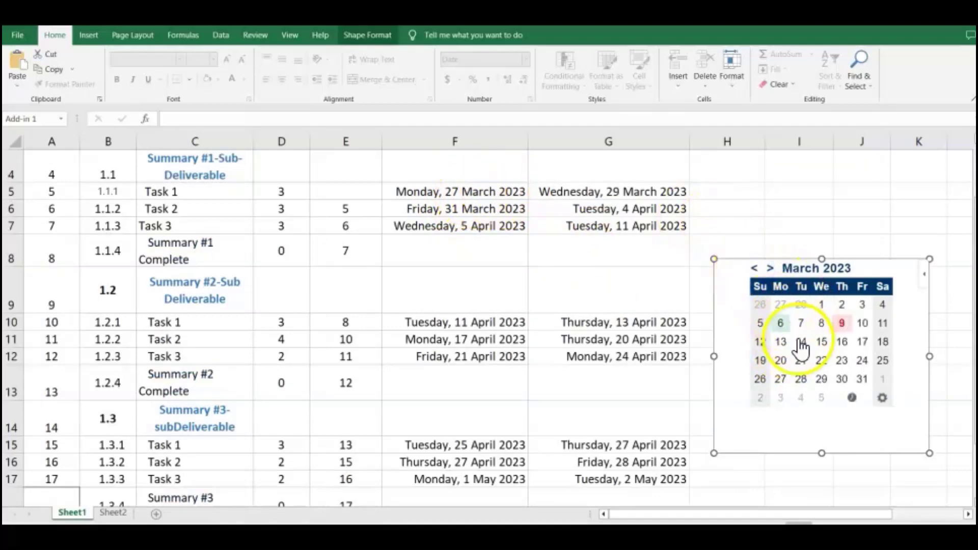
click(780, 380)
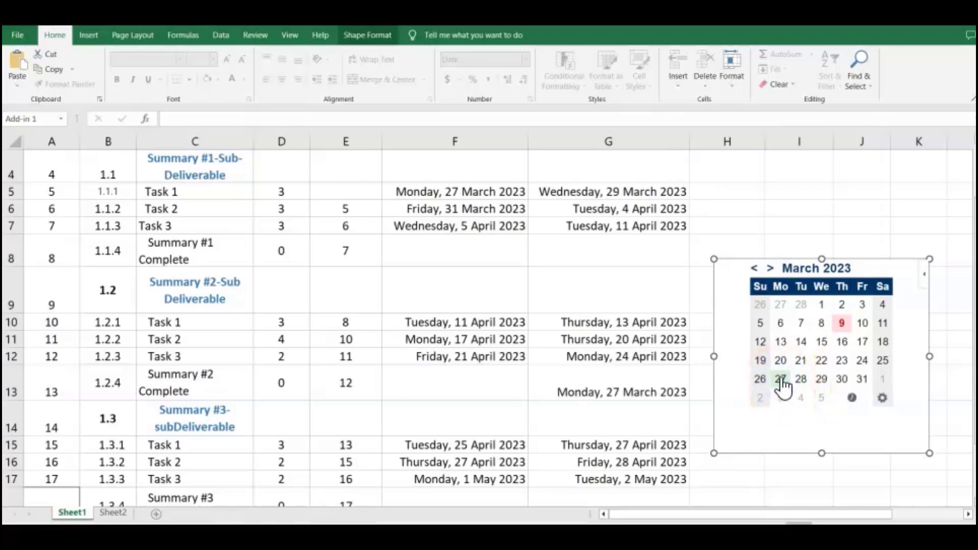
Pick 28 March 2023 in the calendar and overwrite the date in G13 with it
click(800, 379)
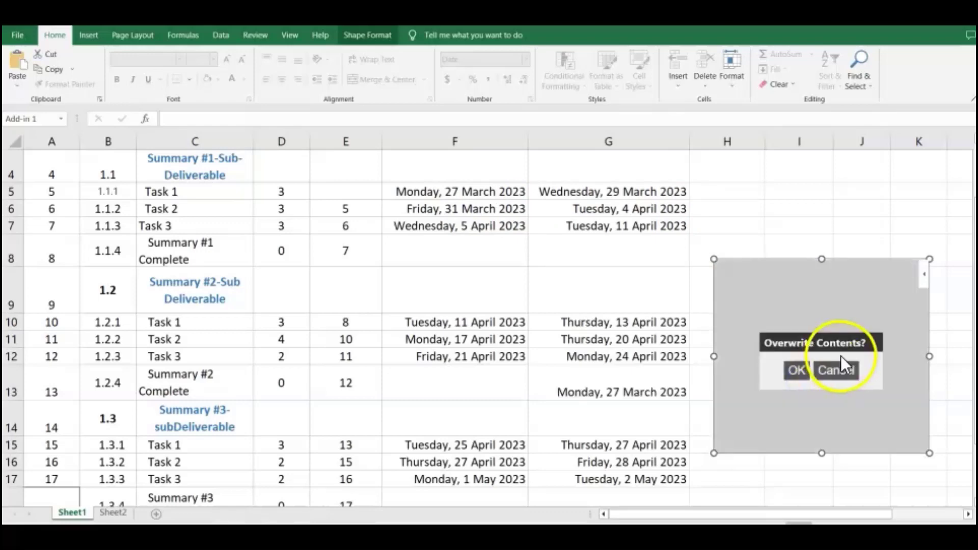
click(795, 371)
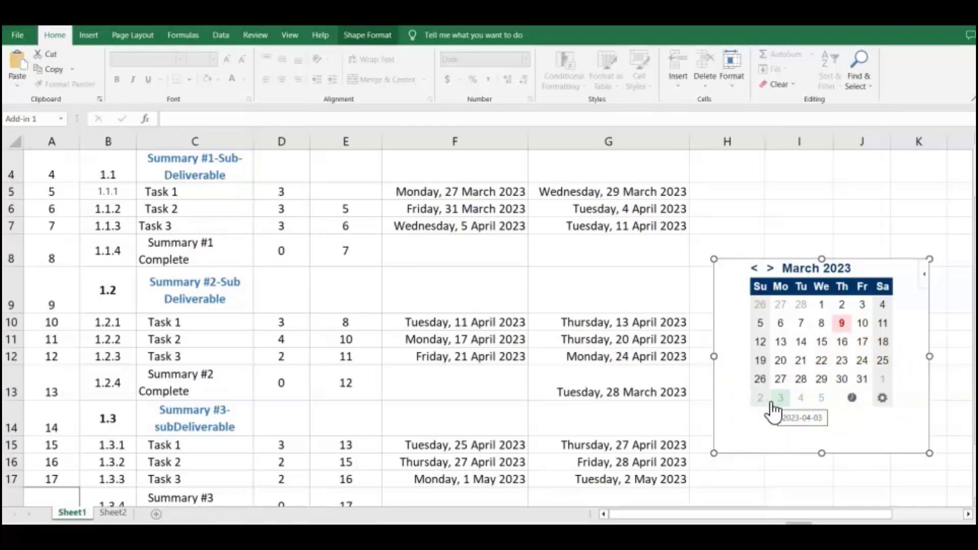
click(862, 380)
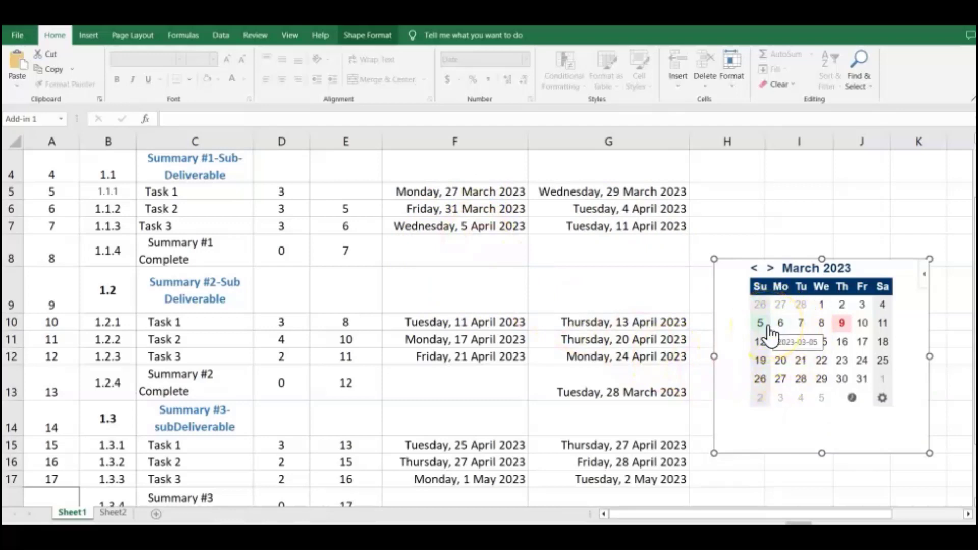
Switch the calendar to April 2023, overwrite G13 with 5 April, and check the calendar days 6 and 7 April
click(771, 268)
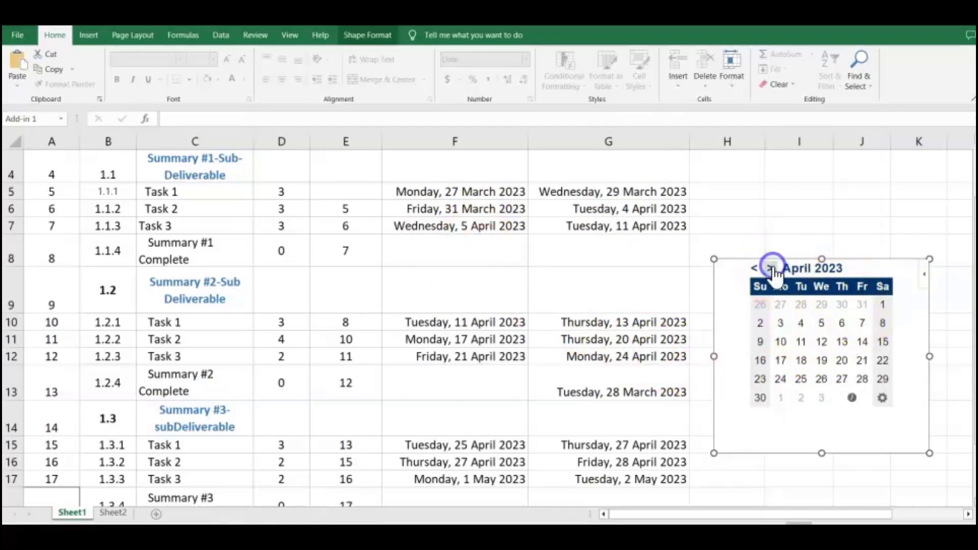
click(821, 325)
click(795, 371)
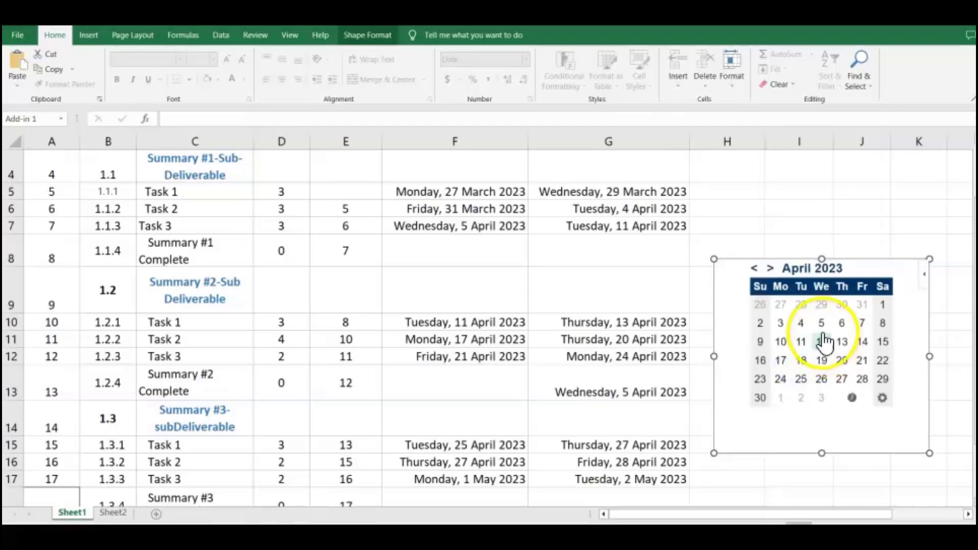
click(842, 326)
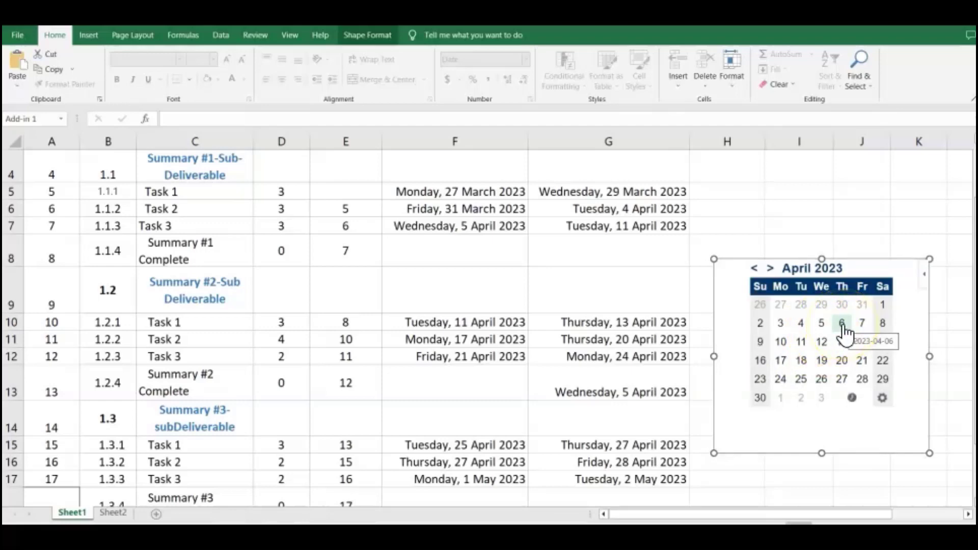
click(866, 331)
click(867, 332)
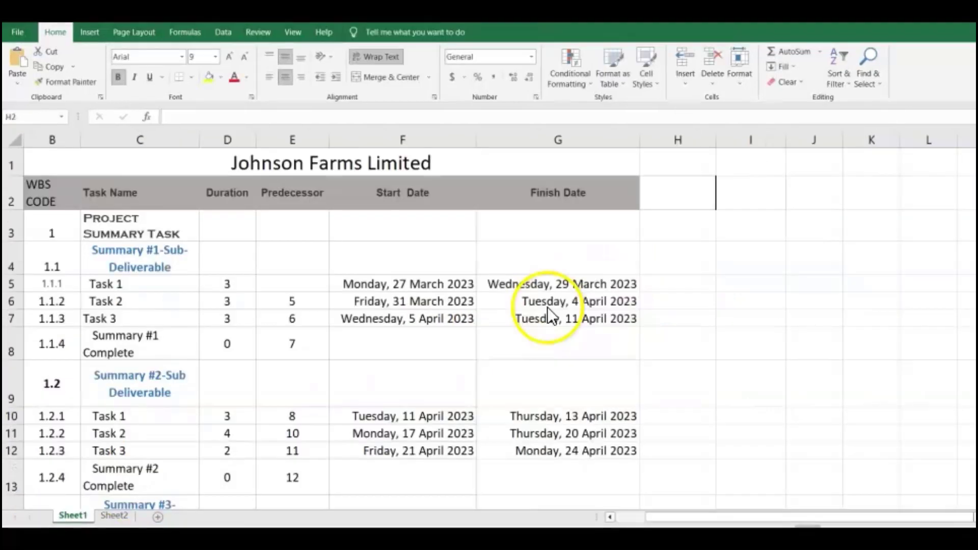
Enter the project start date 27/3/2023 in H2, beside the Finish Date heading
click(680, 190)
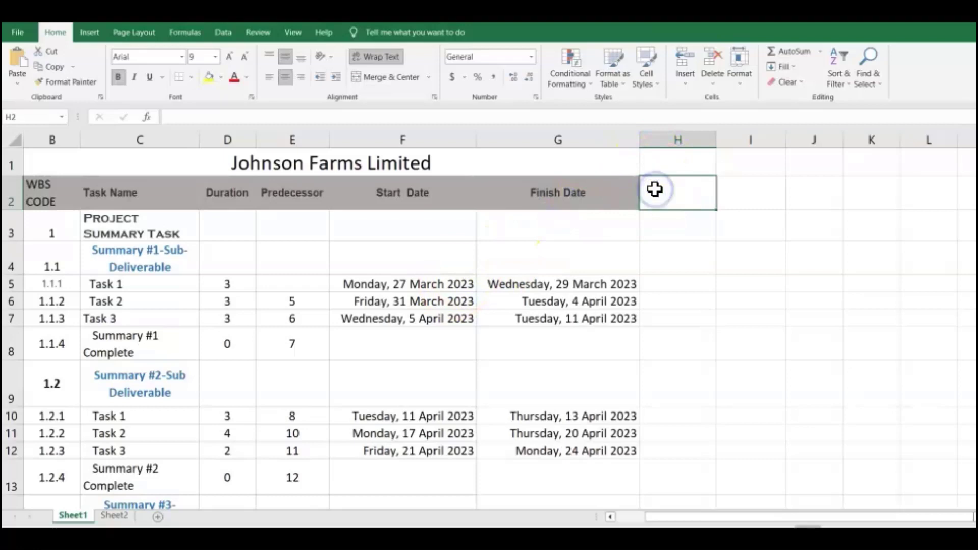
text(27/3/2023)
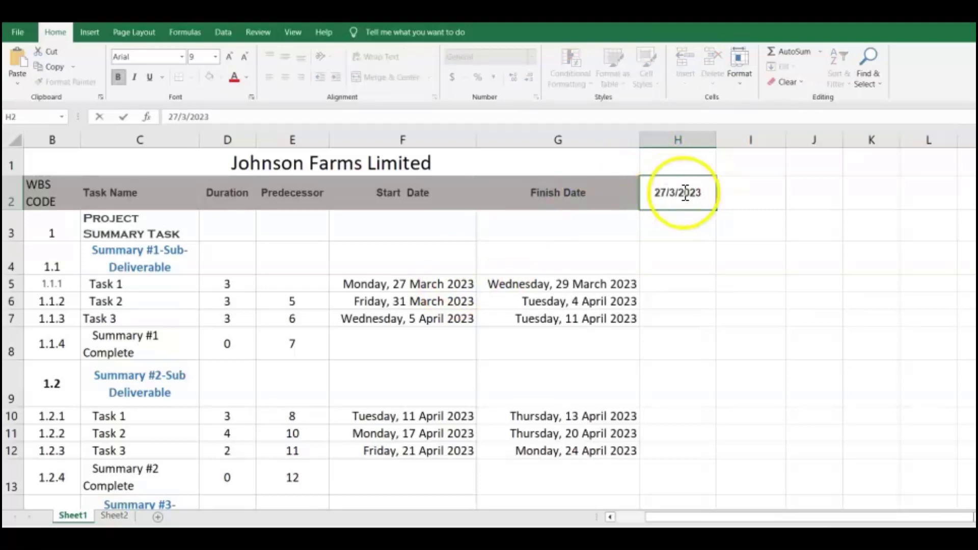
click(717, 212)
Format the date in H2 with the custom number format dd-mmm
click(688, 187)
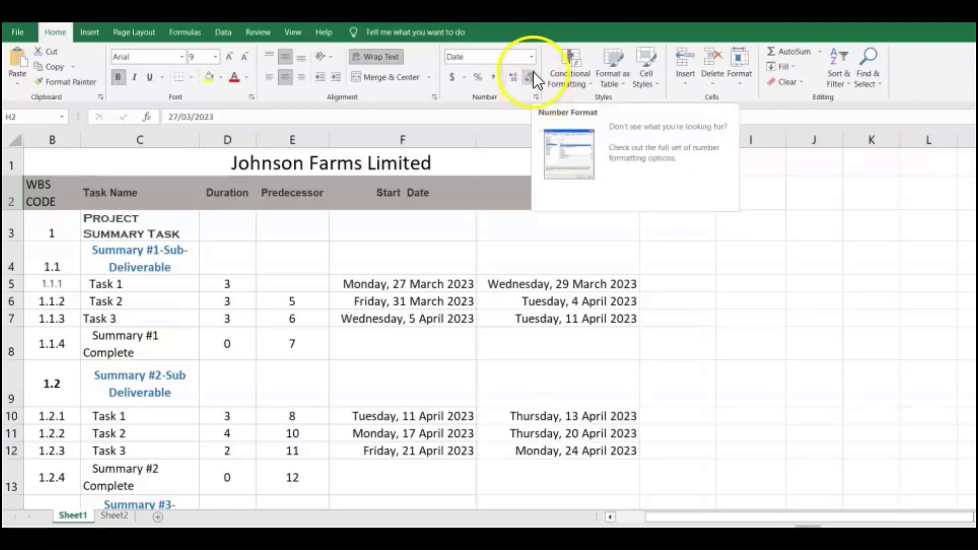
click(534, 95)
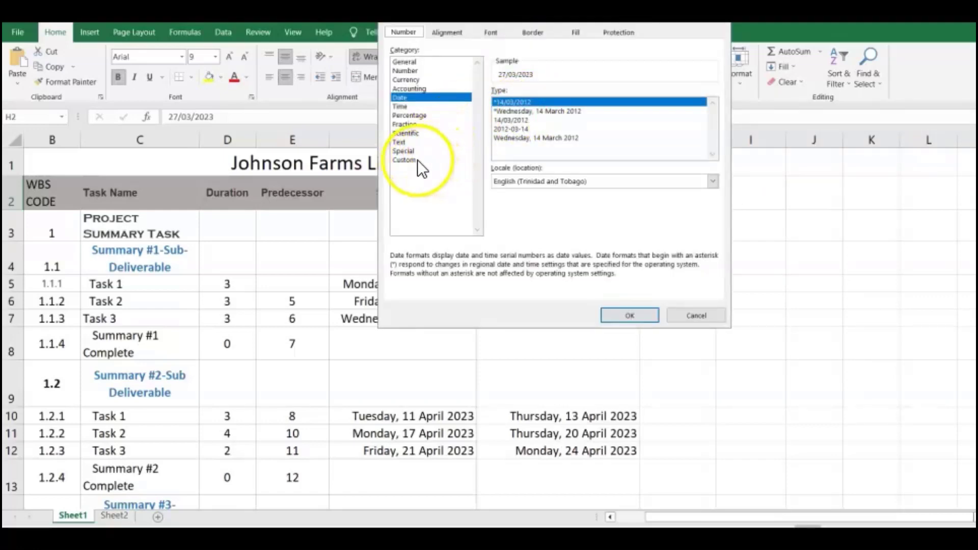
click(418, 160)
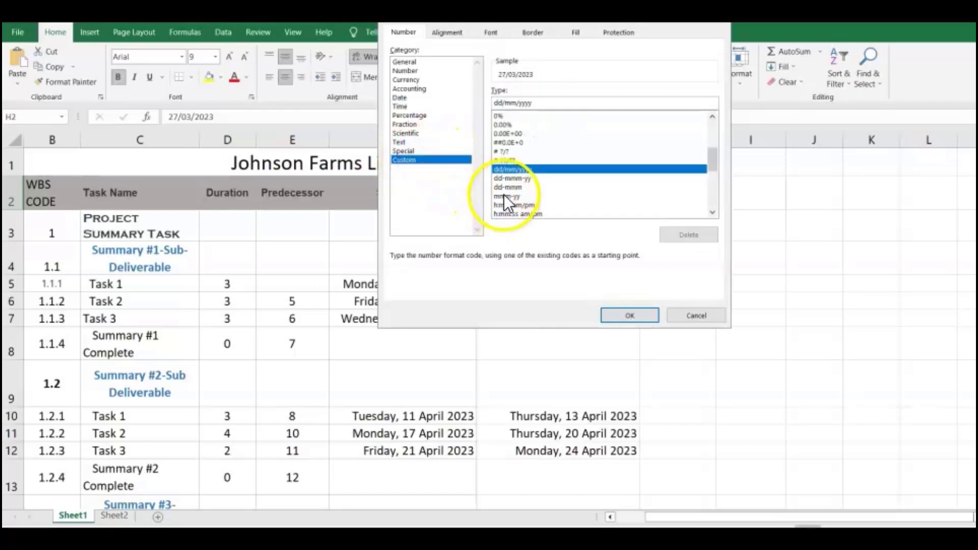
click(509, 188)
click(635, 316)
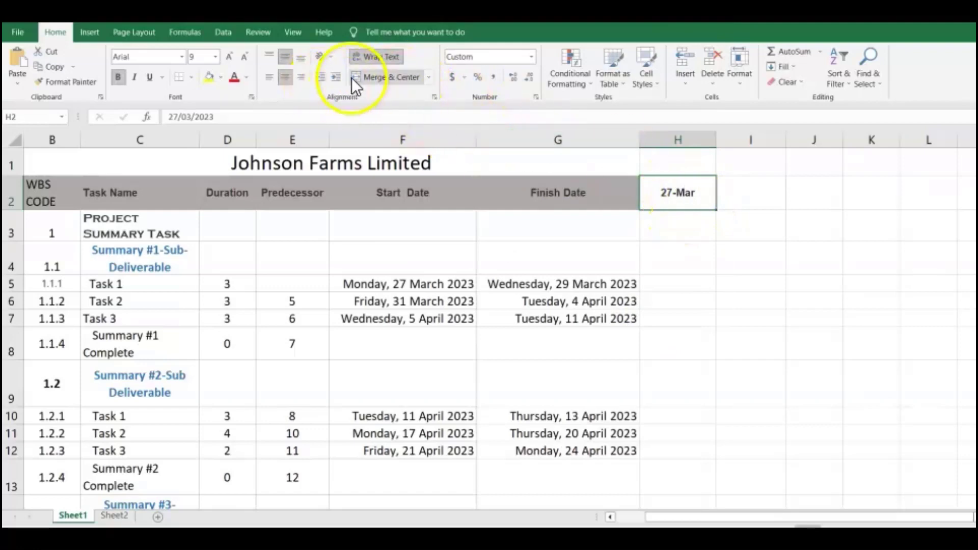
Rotate the text in H2 upward and narrow column H to fit the vertical date
click(323, 58)
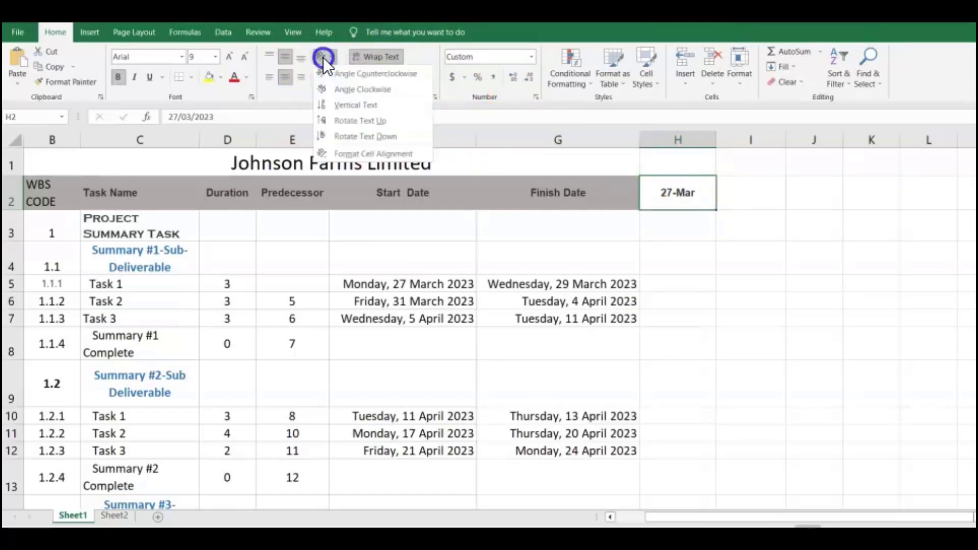
click(351, 121)
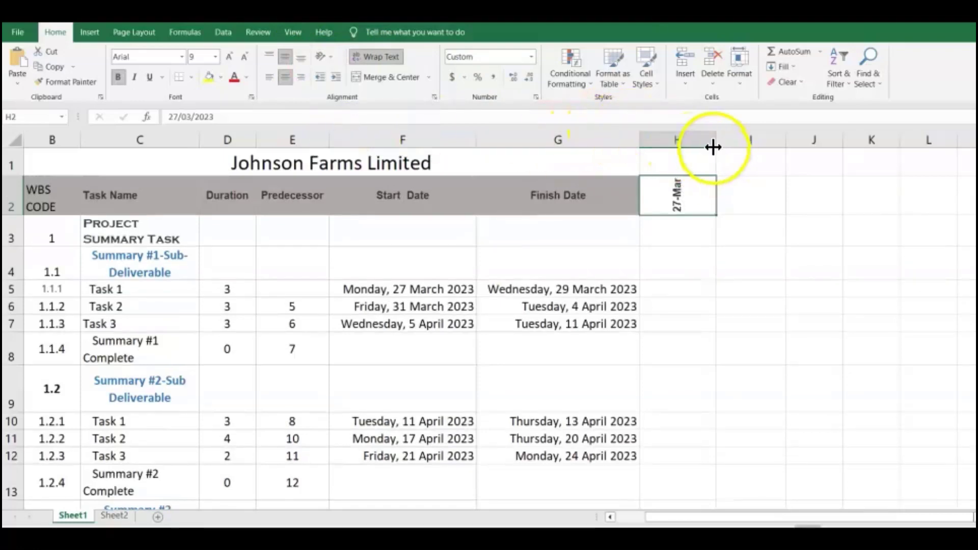
drag(715, 145, 669, 127)
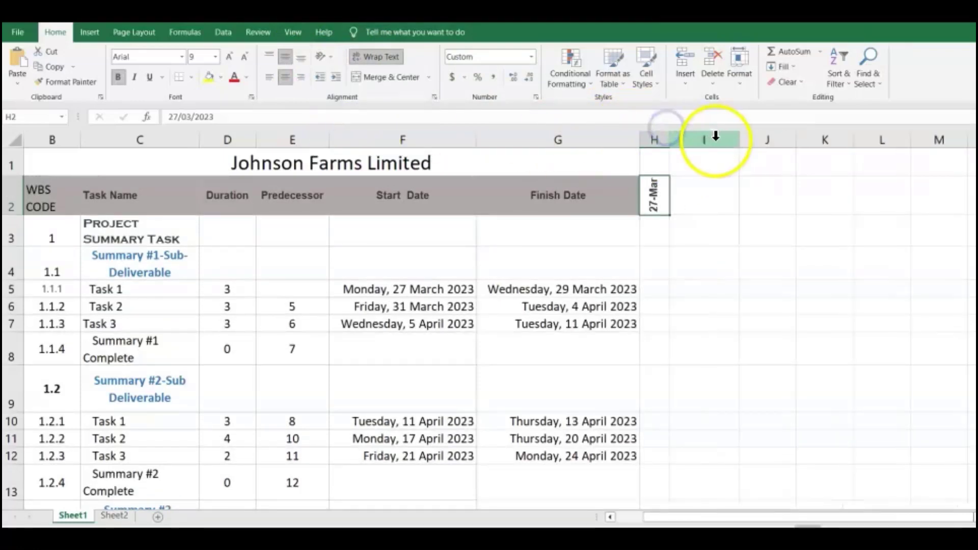
Extend the daily dates from H2 across row 2 through 24-Apr in AJ2, with a column width of 2.5 for the date columns
drag(671, 213, 968, 183)
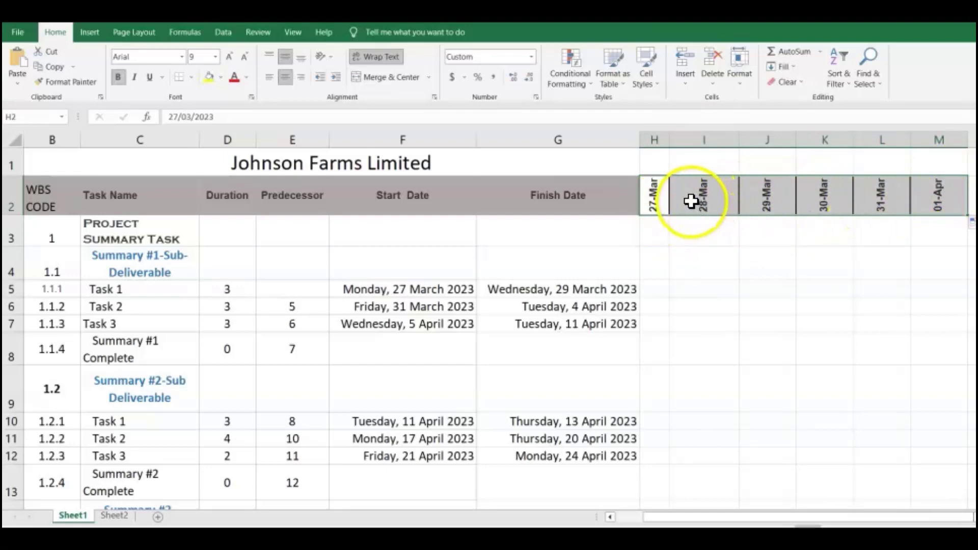
click(739, 86)
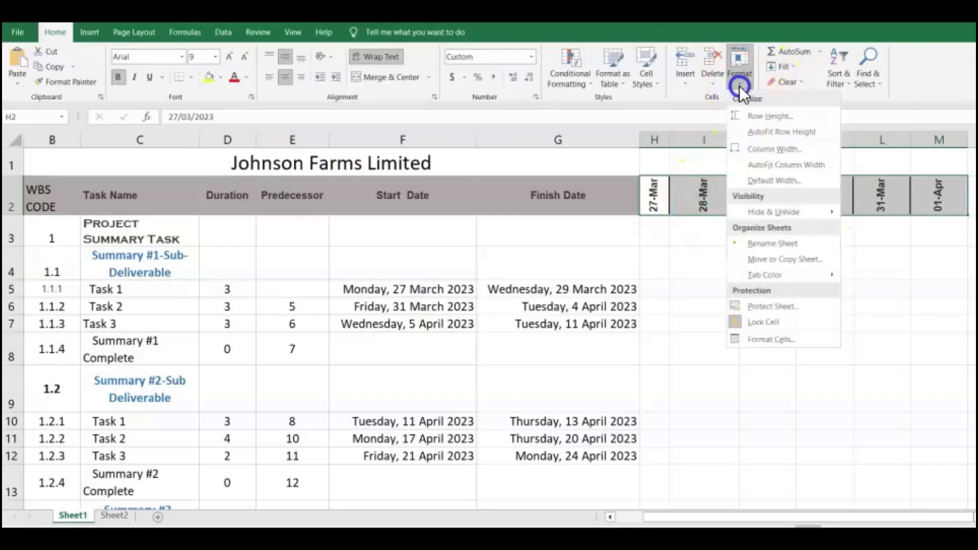
click(771, 148)
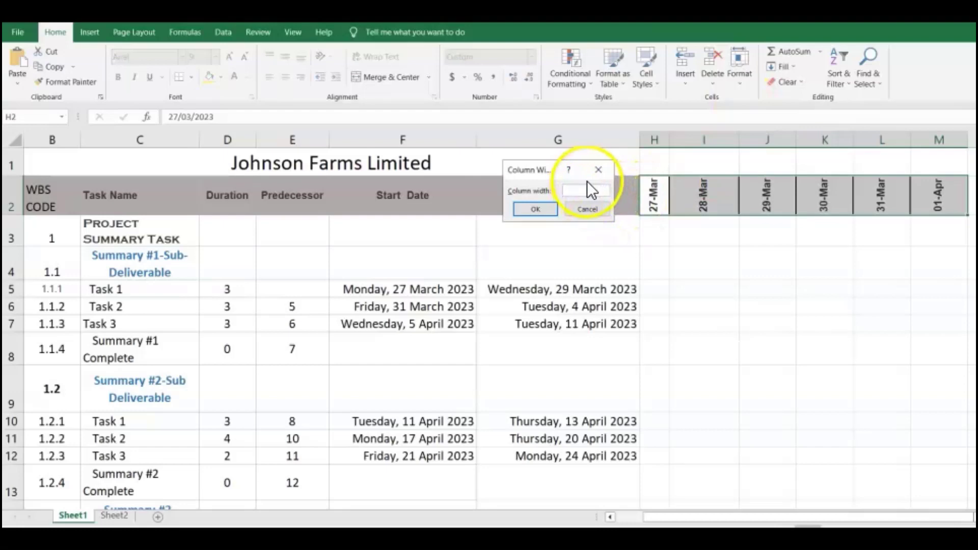
text(2.5)
click(539, 208)
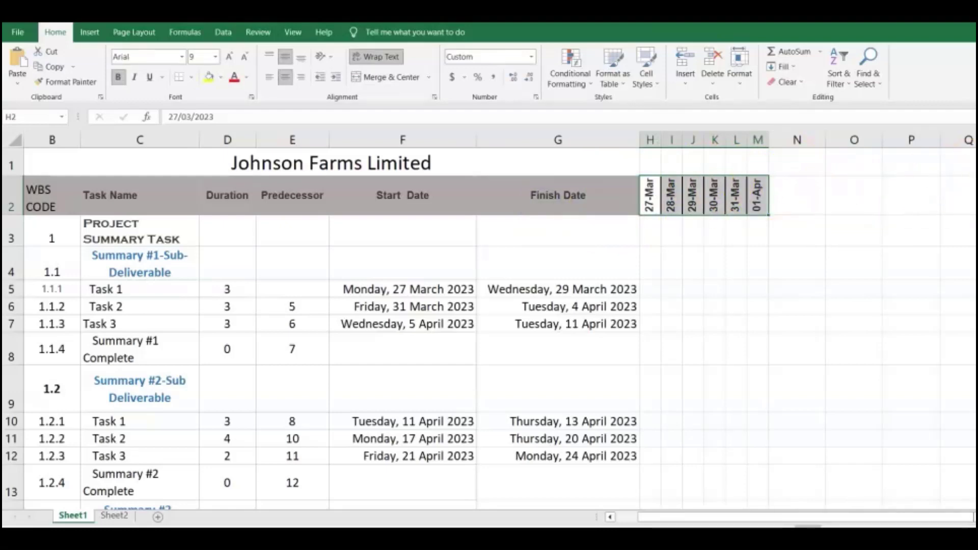
drag(770, 214, 937, 193)
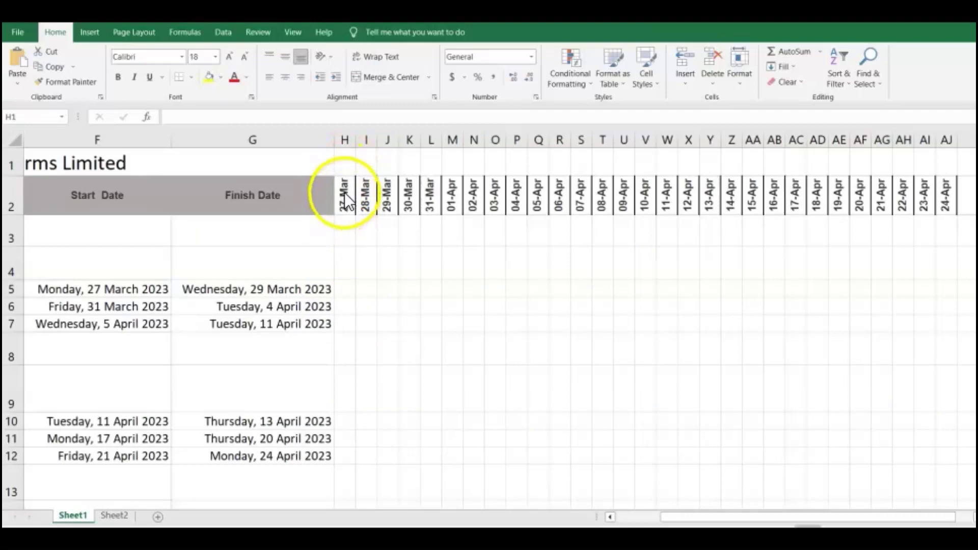
Insert the Date & Time function WEEKDAY in H1 with H2 as its serial number
click(342, 163)
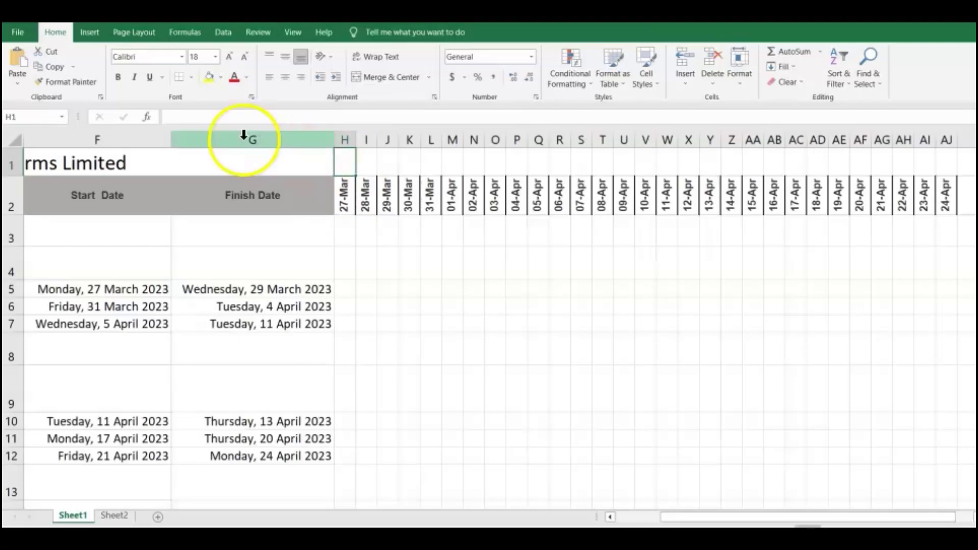
click(147, 116)
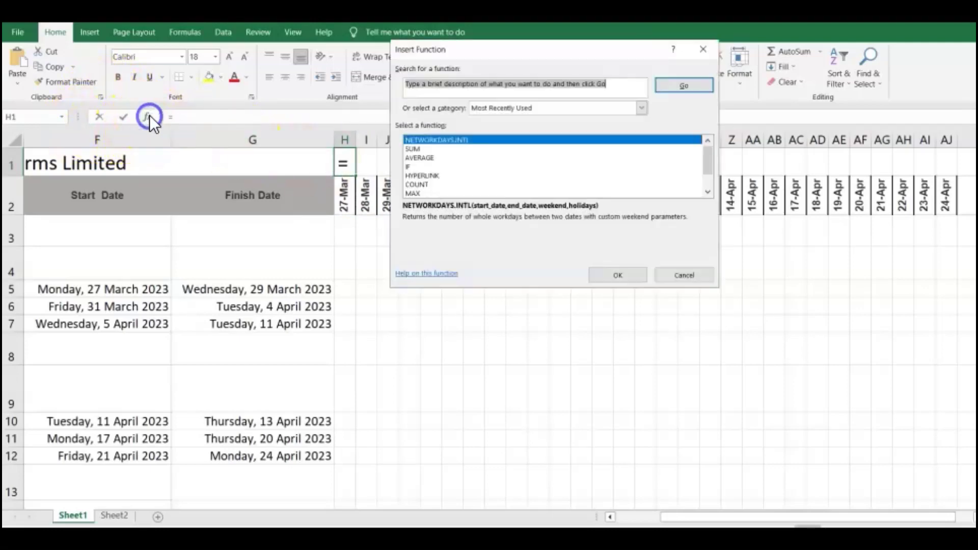
click(642, 108)
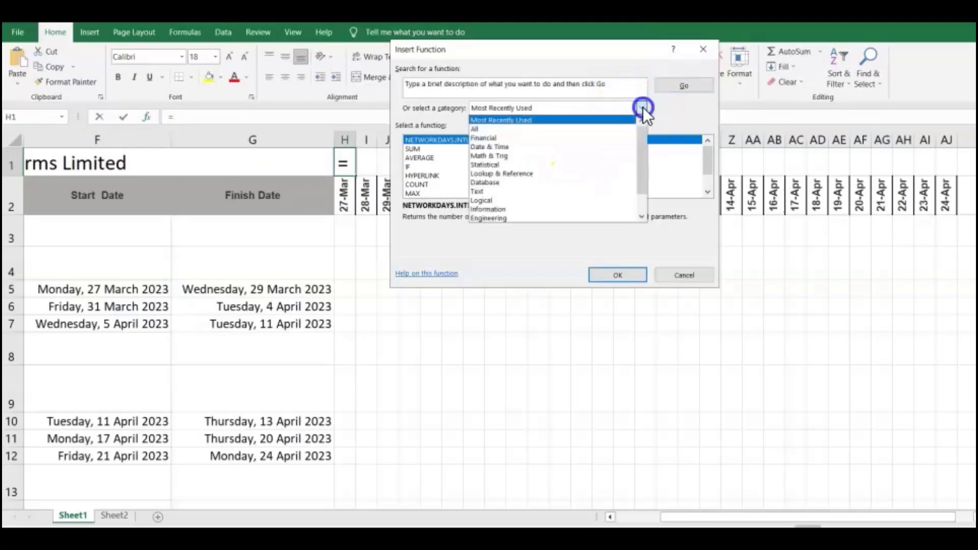
click(587, 145)
drag(708, 151, 707, 173)
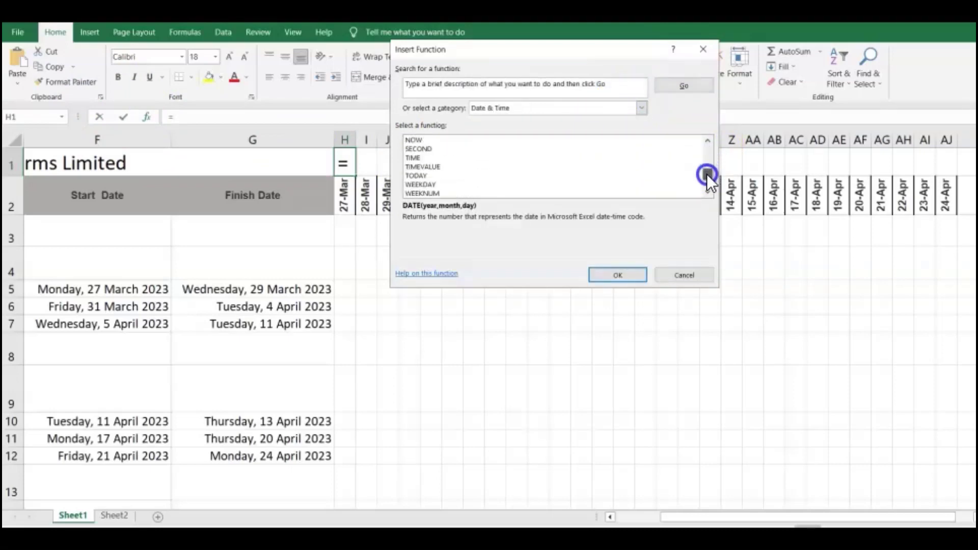
click(432, 184)
click(604, 275)
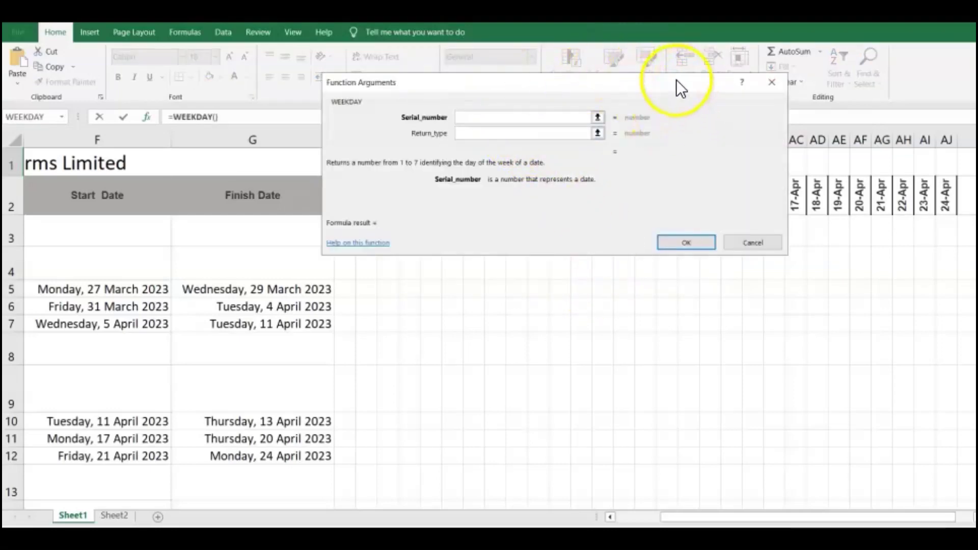
drag(675, 89, 768, 253)
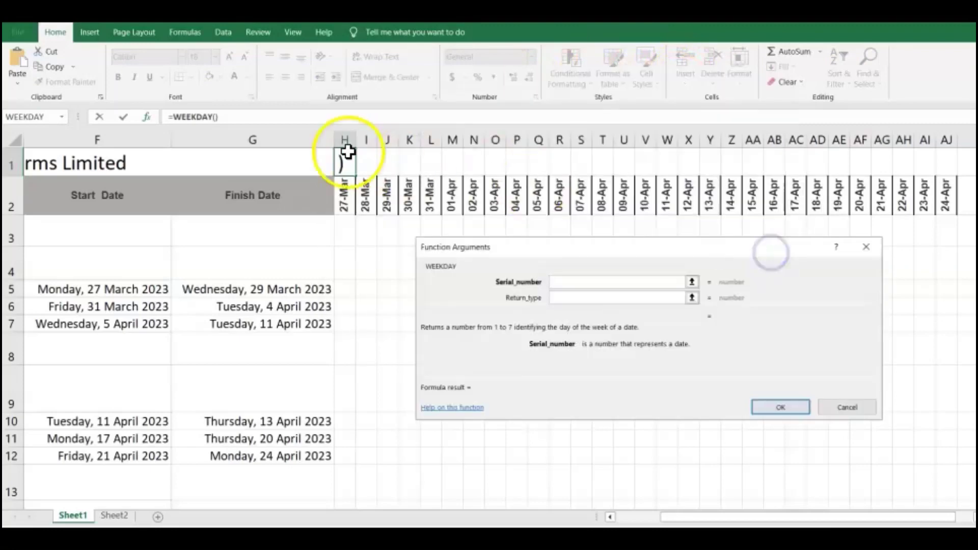
click(346, 203)
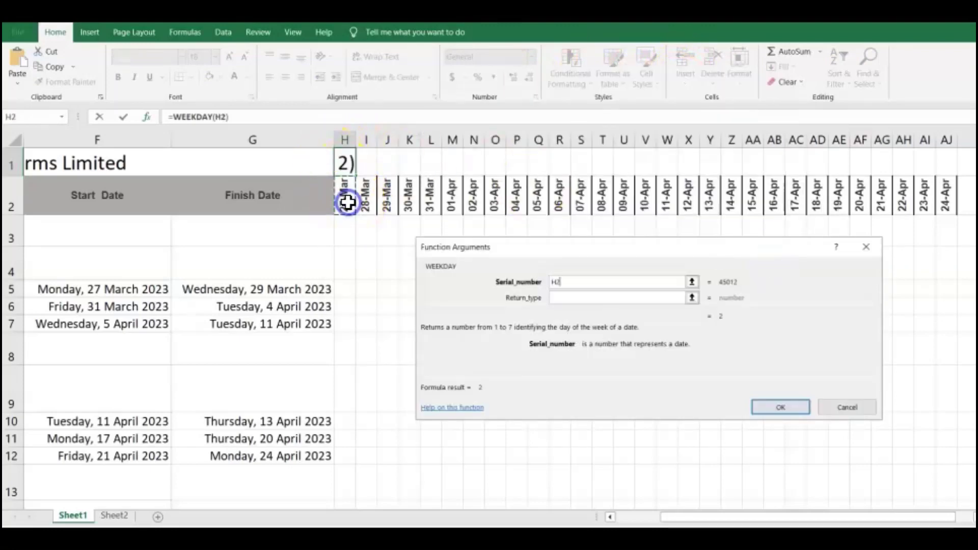
click(777, 409)
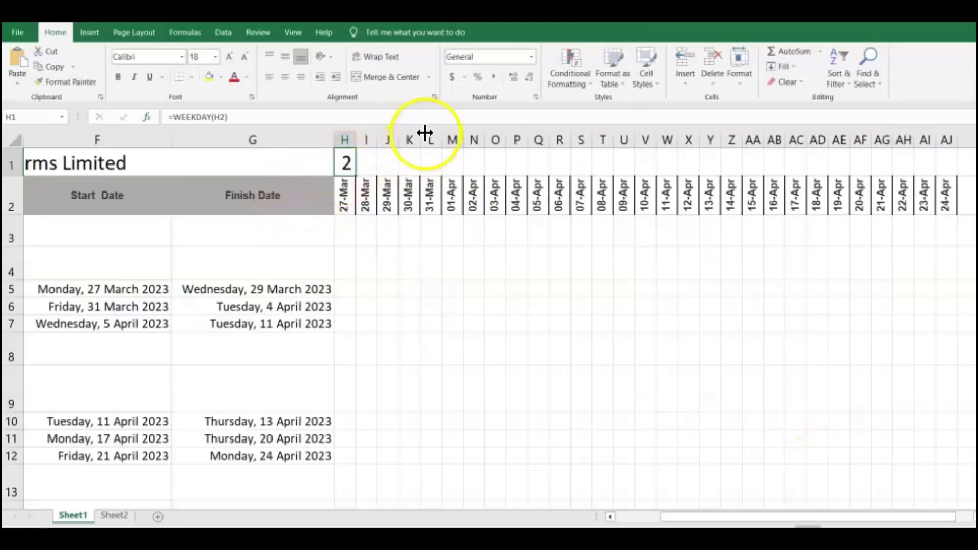
Format the weekday in H1 with the custom number format ddd and widen column H slightly
click(536, 97)
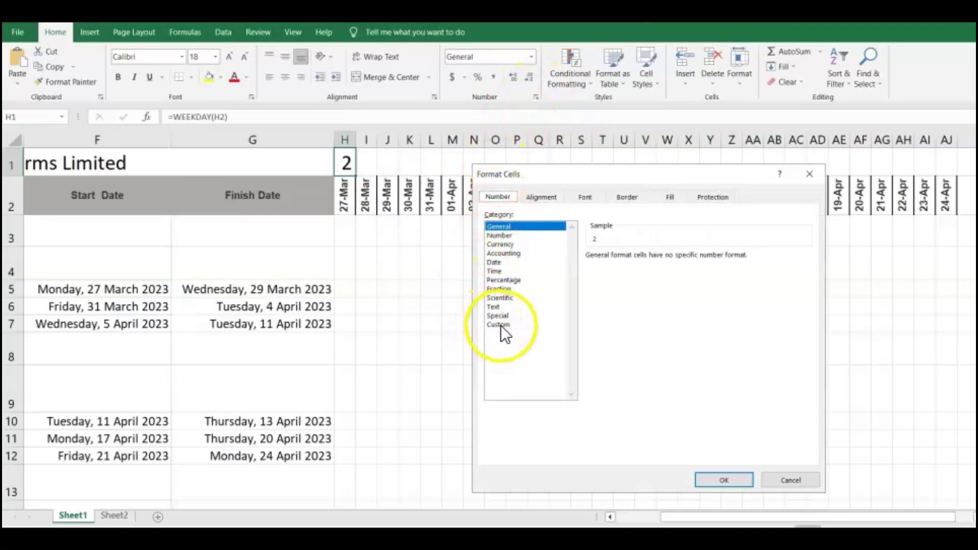
click(500, 326)
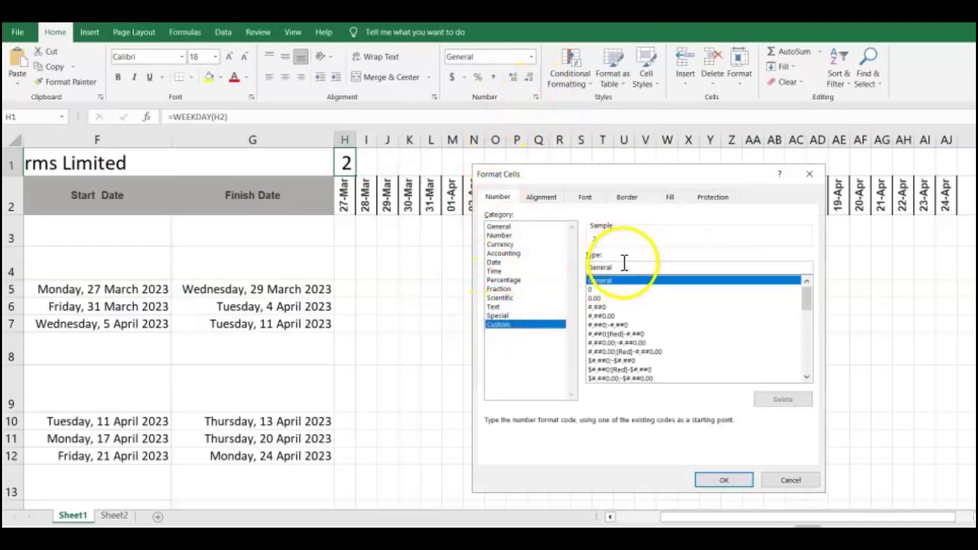
key(BackSpace)
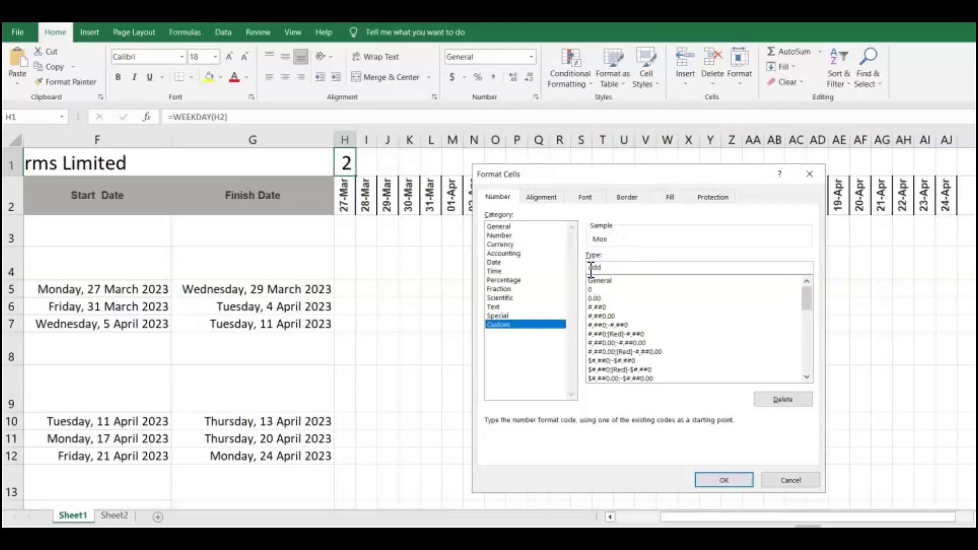
click(723, 479)
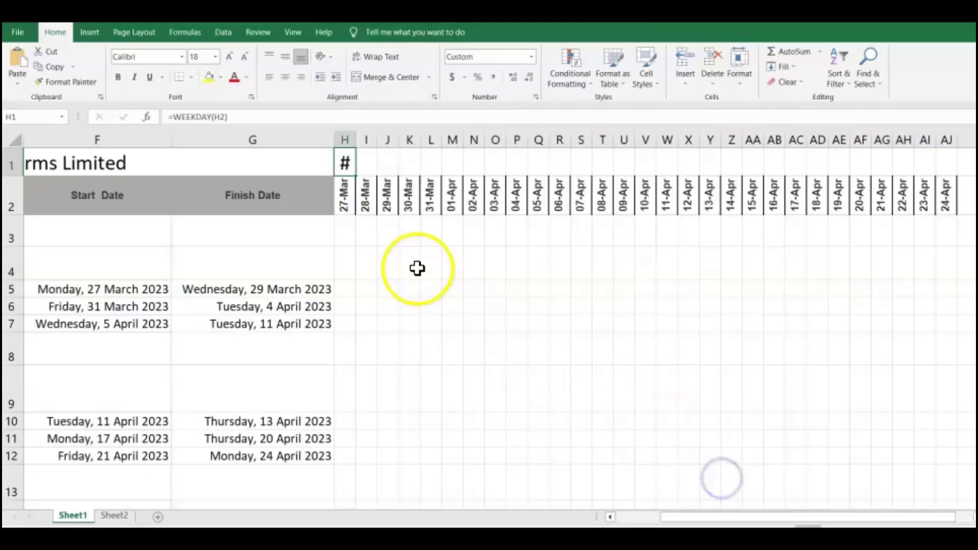
drag(355, 140, 364, 137)
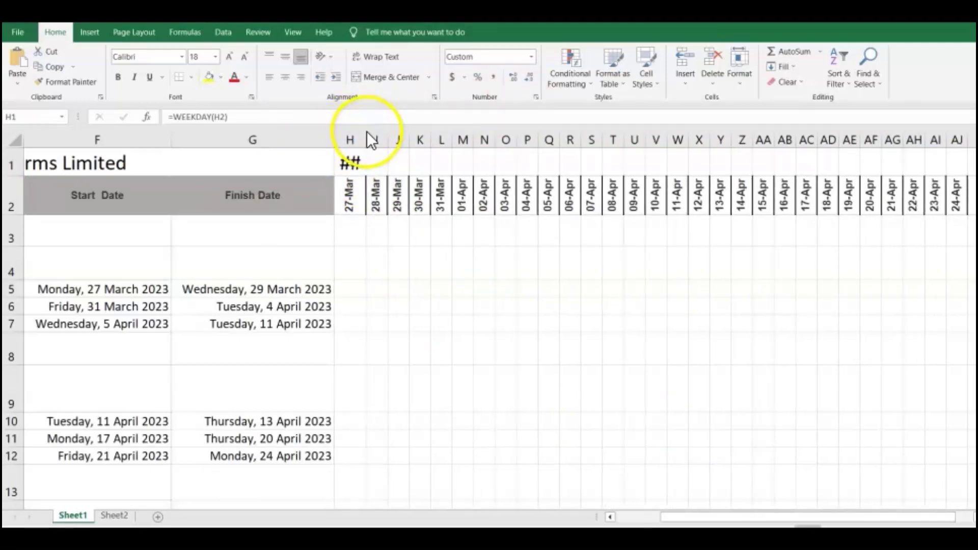
click(359, 159)
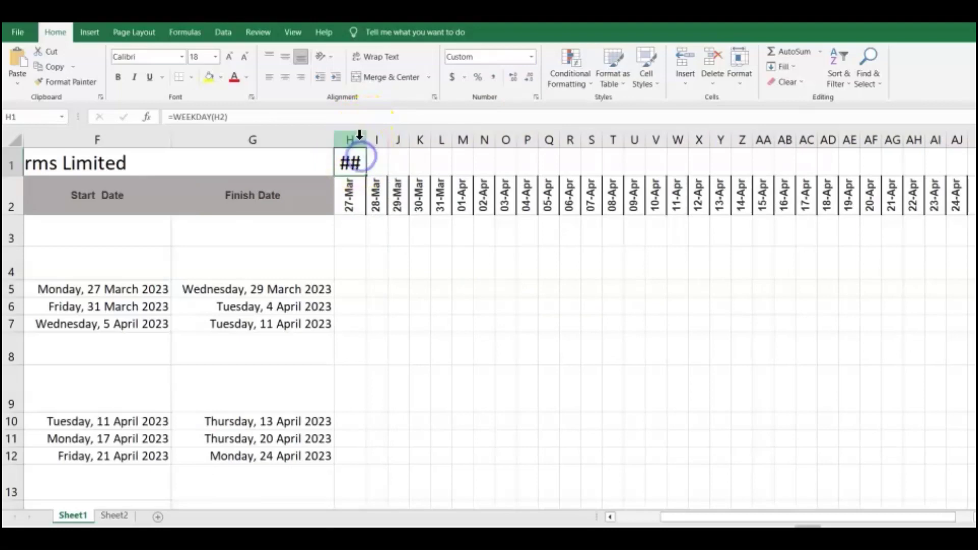
Widen column H to fit its weekday, and insert the WEEKDAY function in I1 with I2 as its serial number
drag(365, 136, 390, 136)
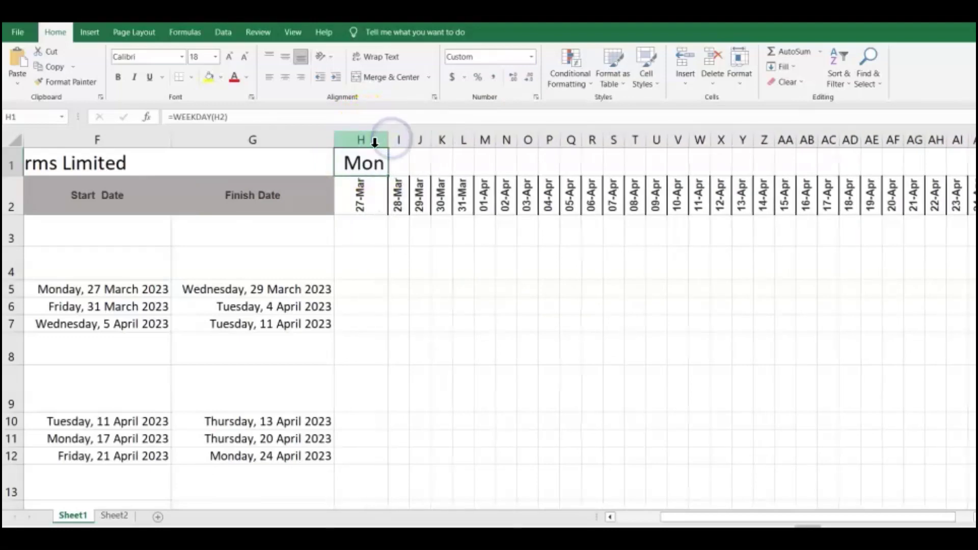
click(397, 162)
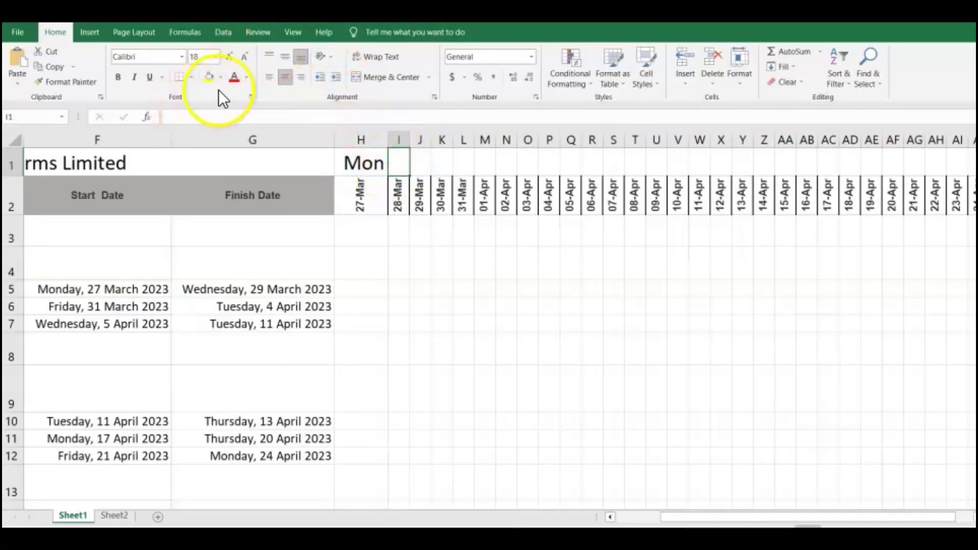
click(146, 117)
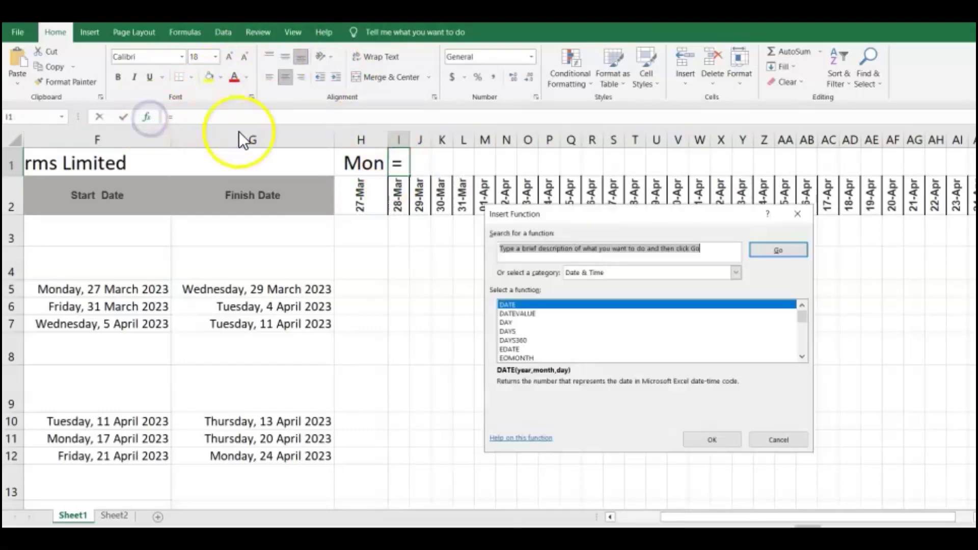
drag(804, 317, 803, 338)
click(524, 340)
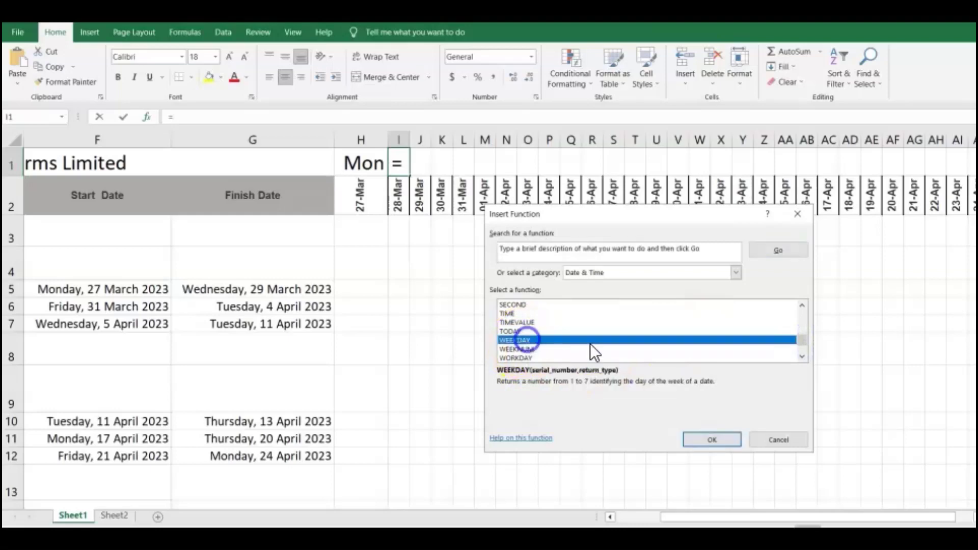
click(706, 433)
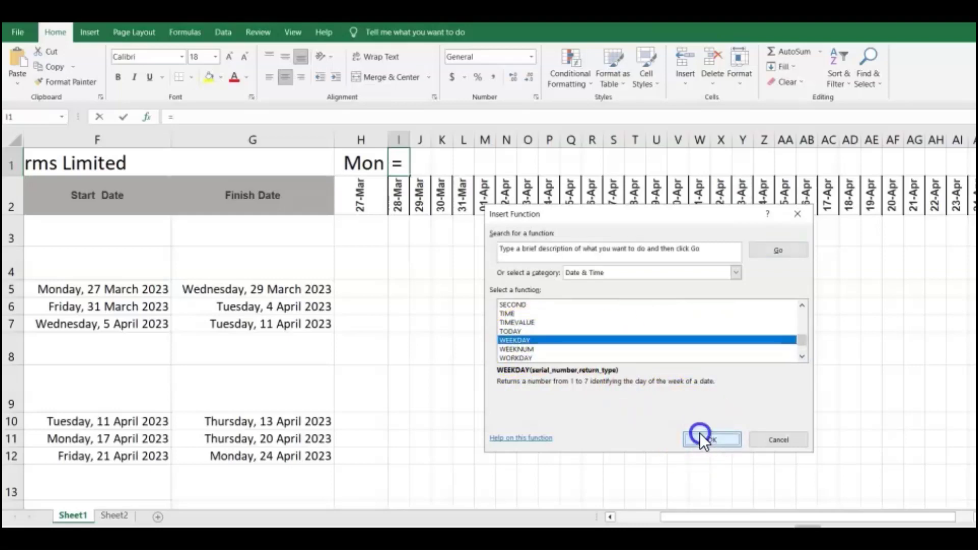
click(399, 195)
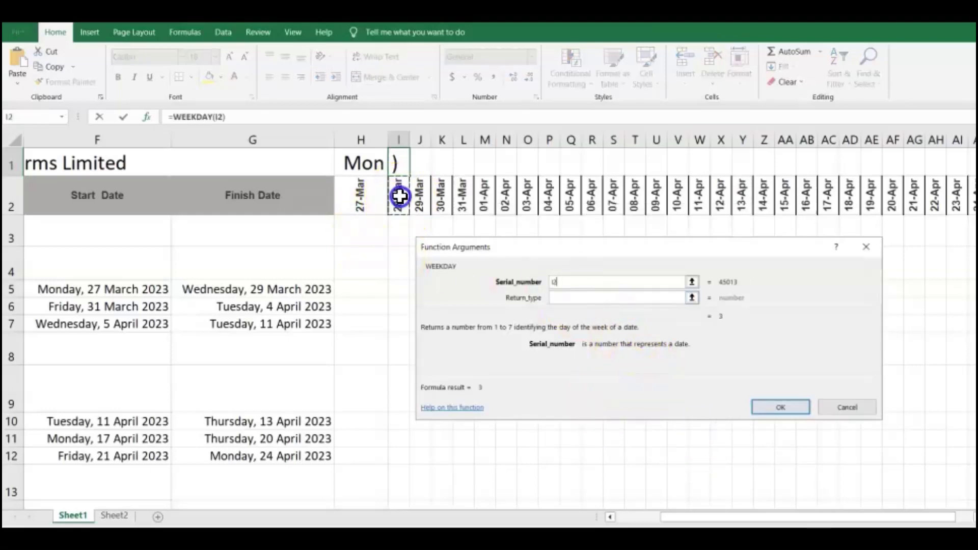
click(799, 406)
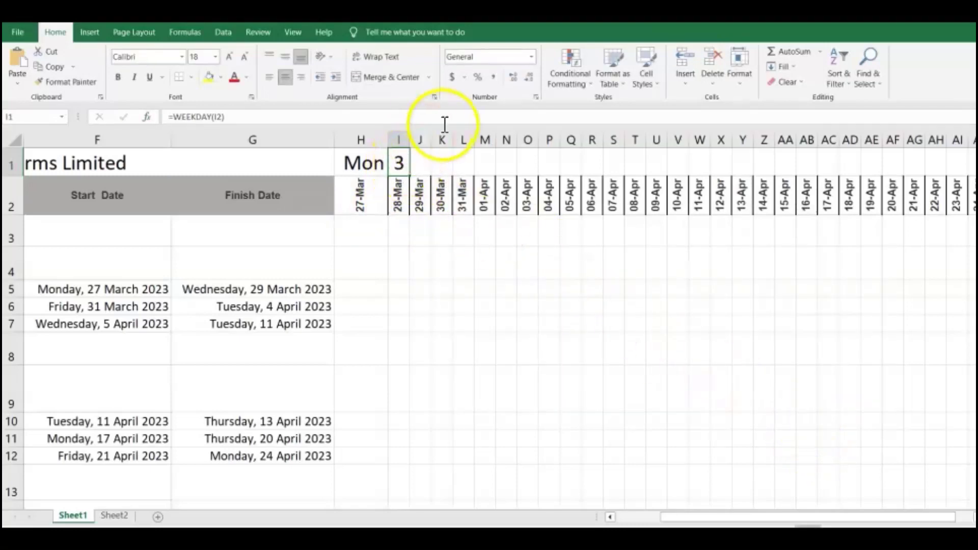
Format the weekday in I1 with the custom number format ddd and widen column I to fit it
click(536, 96)
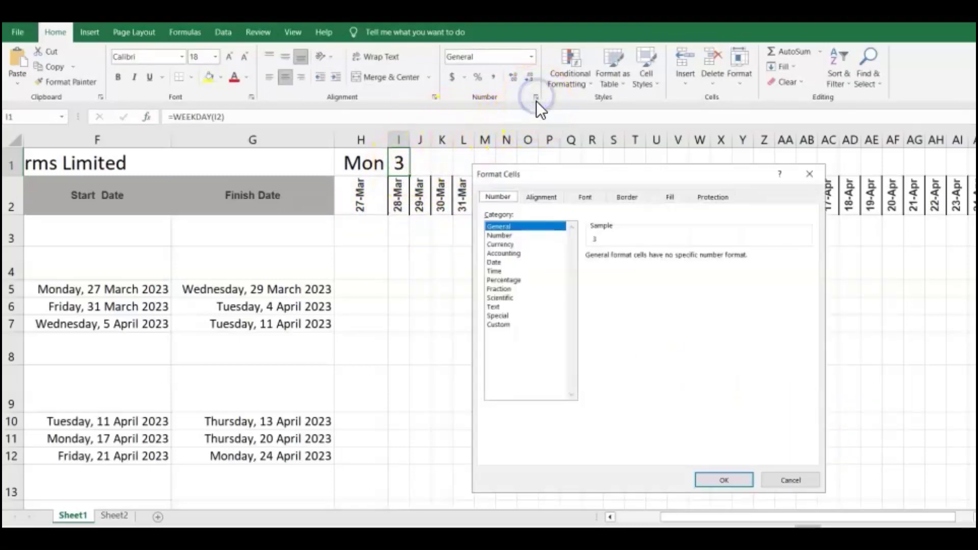
click(505, 326)
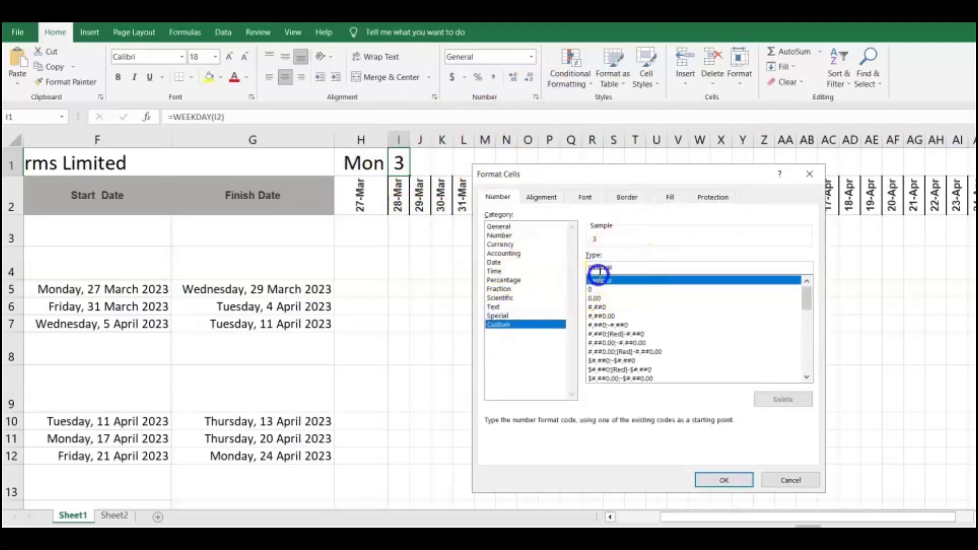
key(BackSpace)
key(BackSpace)
key(BackSpace)
key(BackSpace)
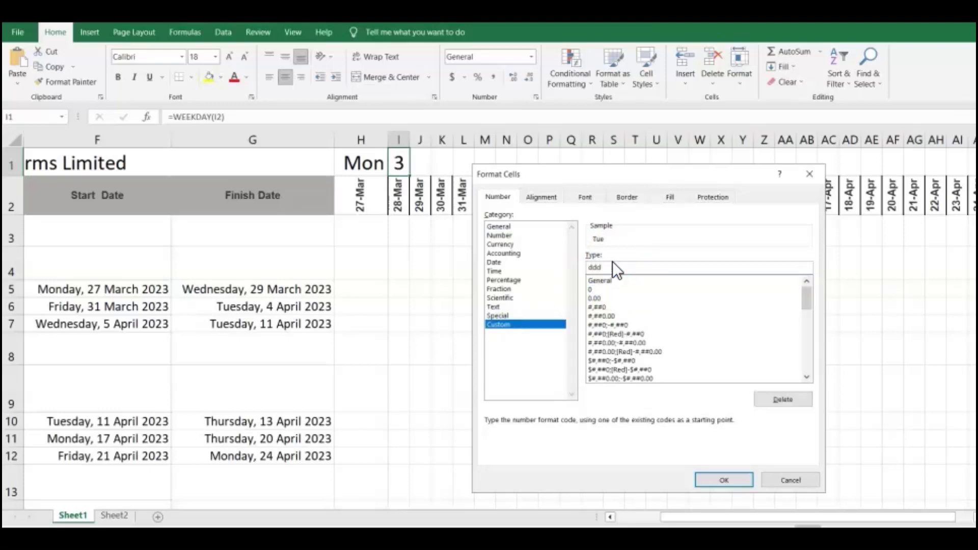
click(725, 478)
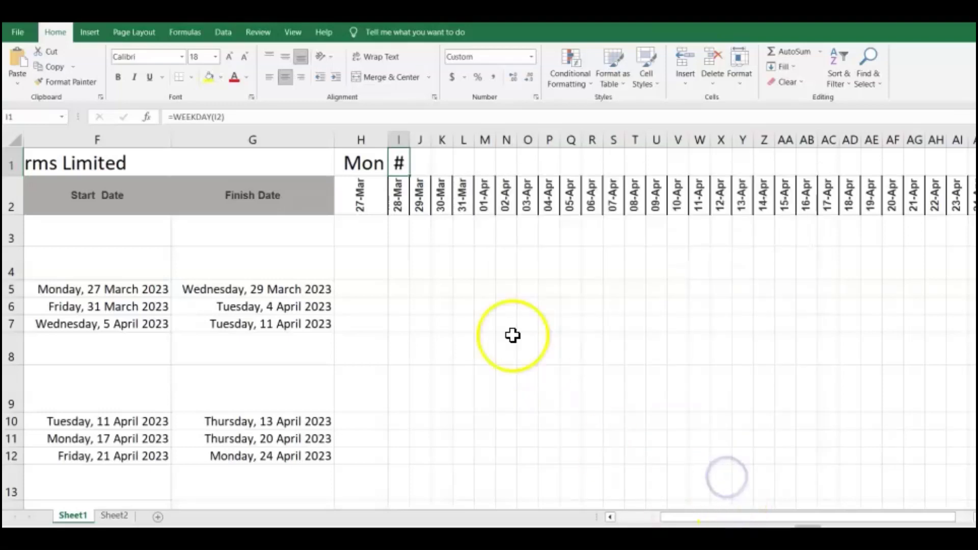
drag(409, 136, 433, 141)
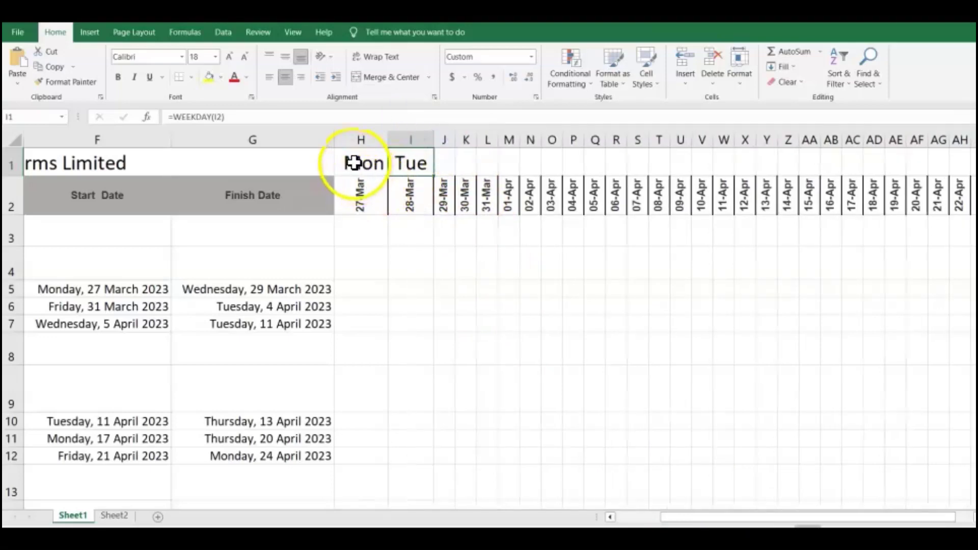
Extend the weekday formula from I1 across row 1 through AH1
drag(354, 163, 408, 163)
click(463, 262)
click(425, 158)
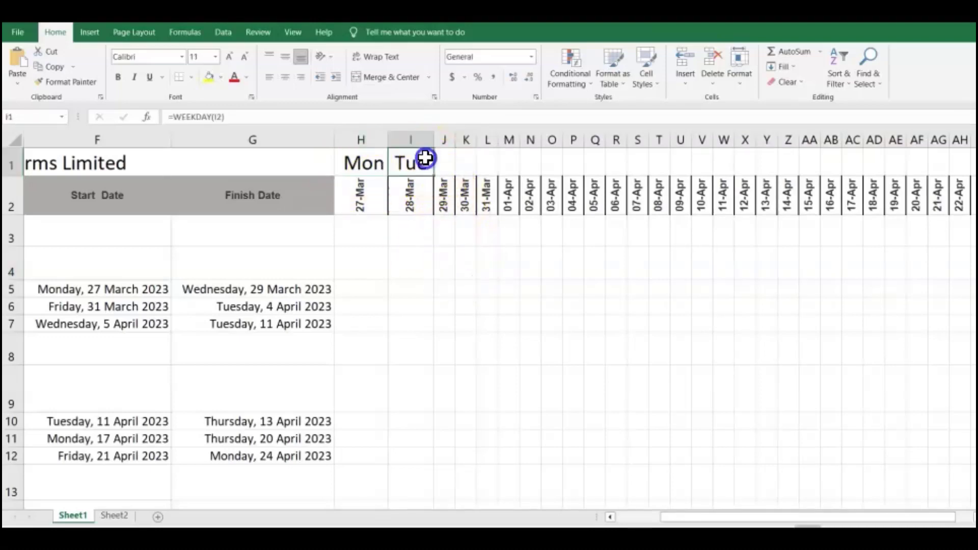
drag(437, 176, 963, 161)
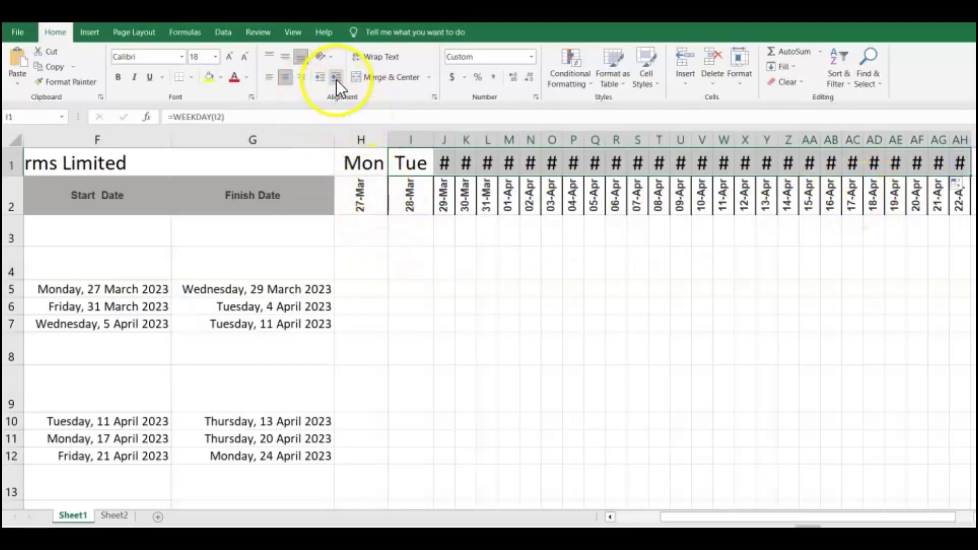
Rotate the text upward in the weekday cells I1 to AH1 and in H1
click(324, 57)
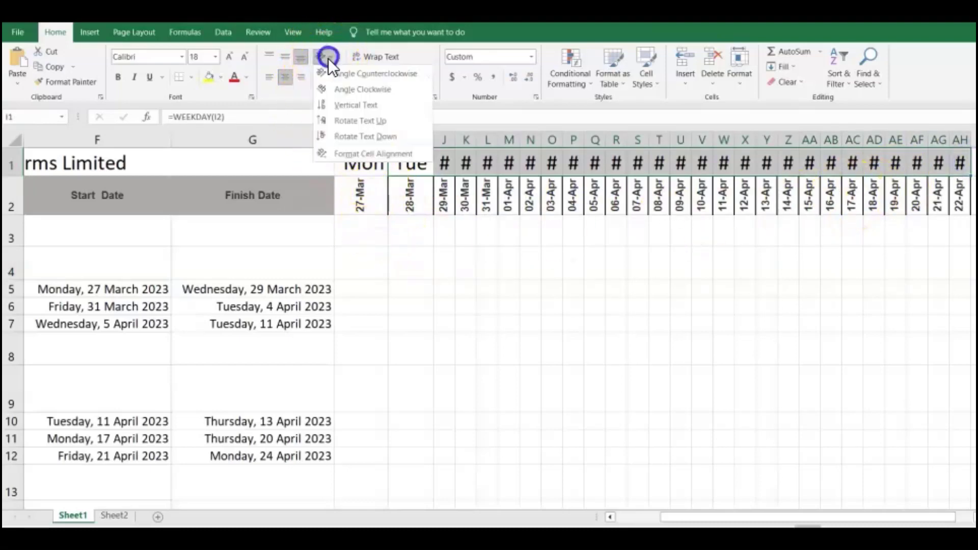
click(344, 122)
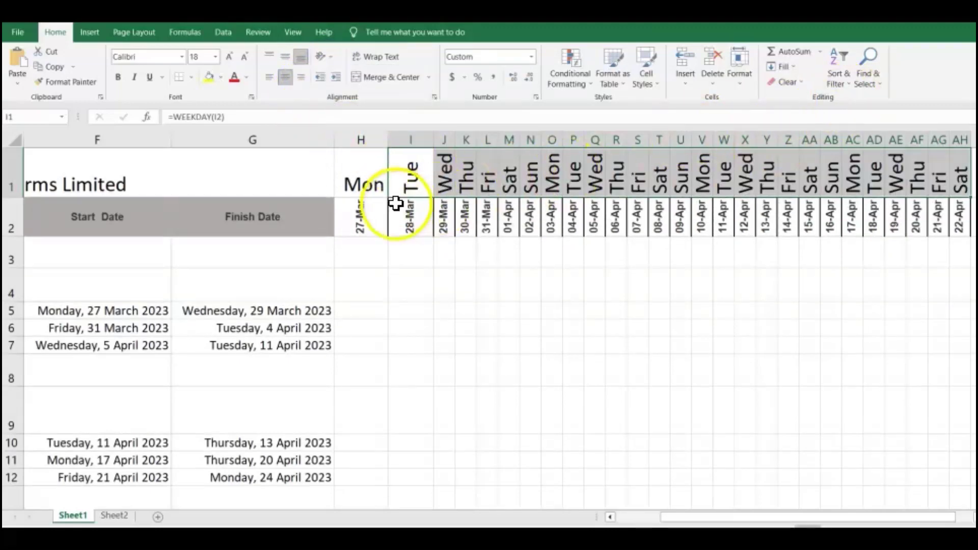
click(351, 183)
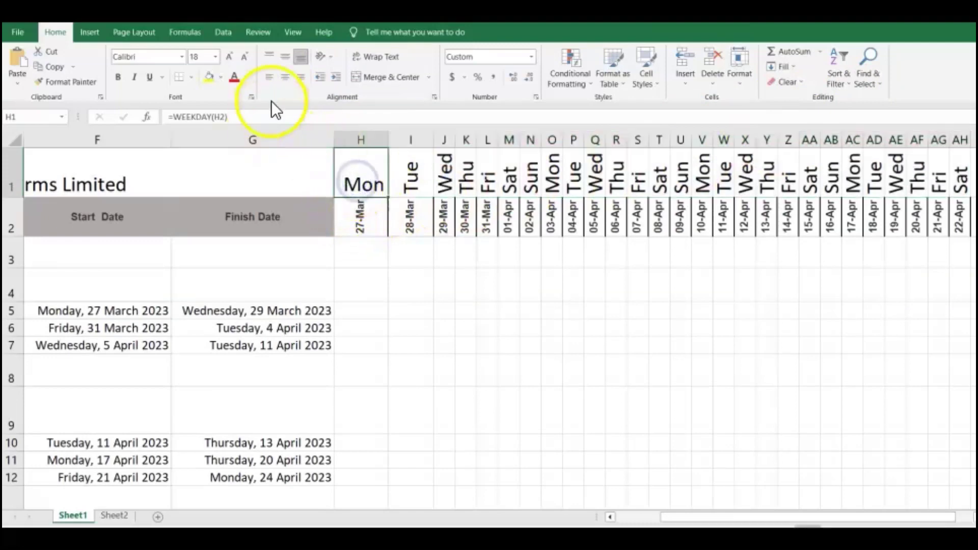
click(320, 55)
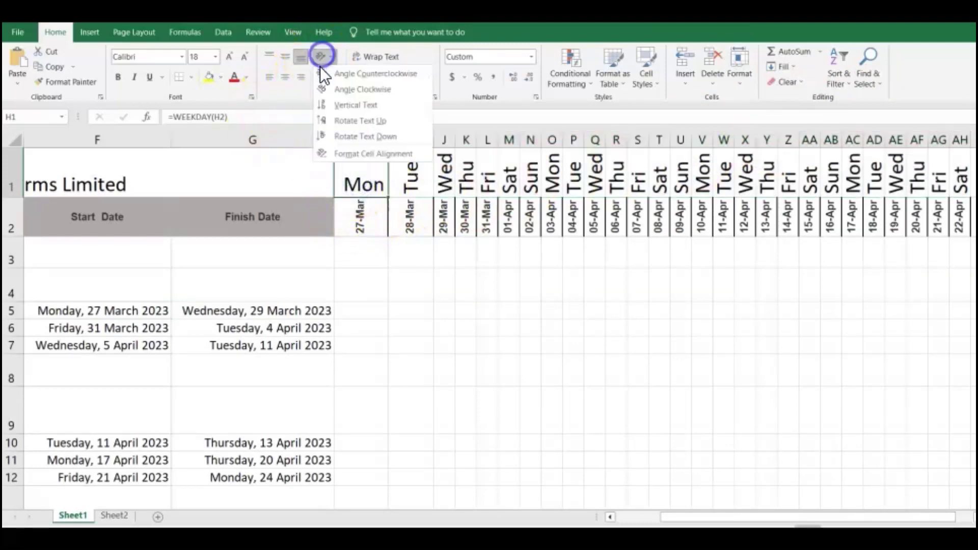
click(351, 122)
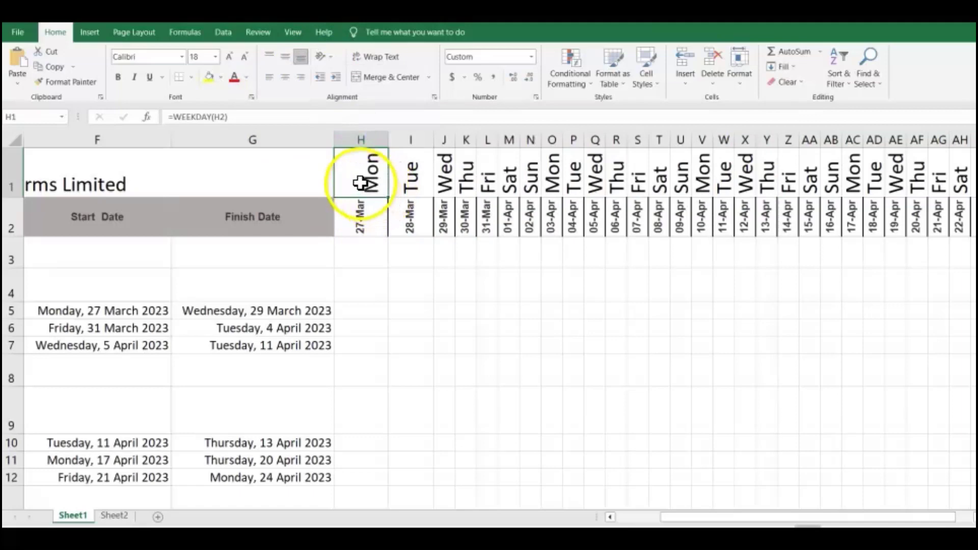
Set the font size of the weekday labels in H1 to AH1 to 12
drag(358, 178, 962, 136)
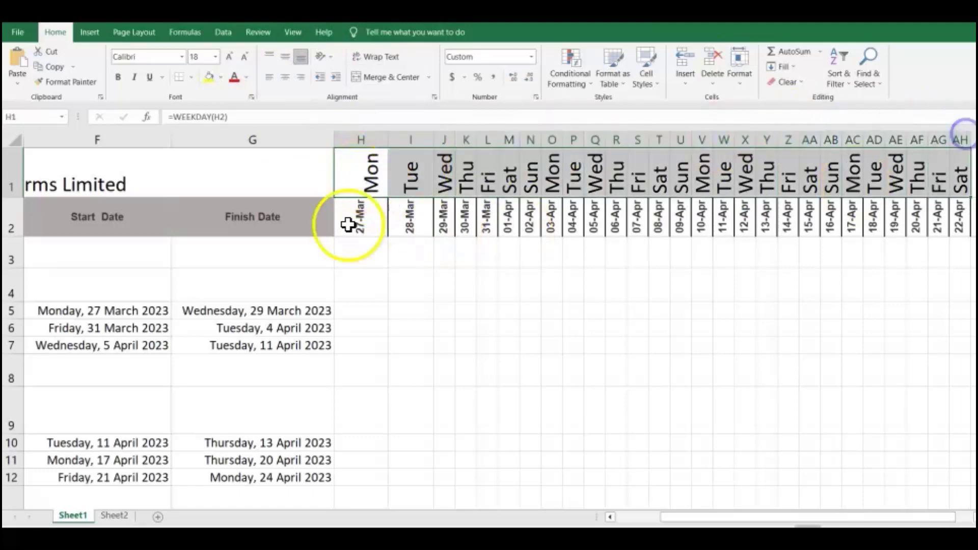
click(217, 56)
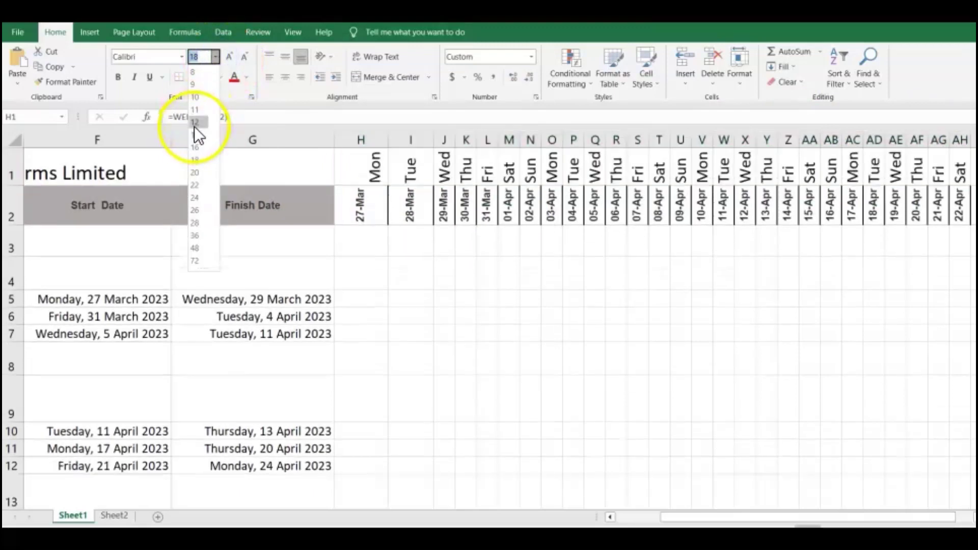
click(196, 123)
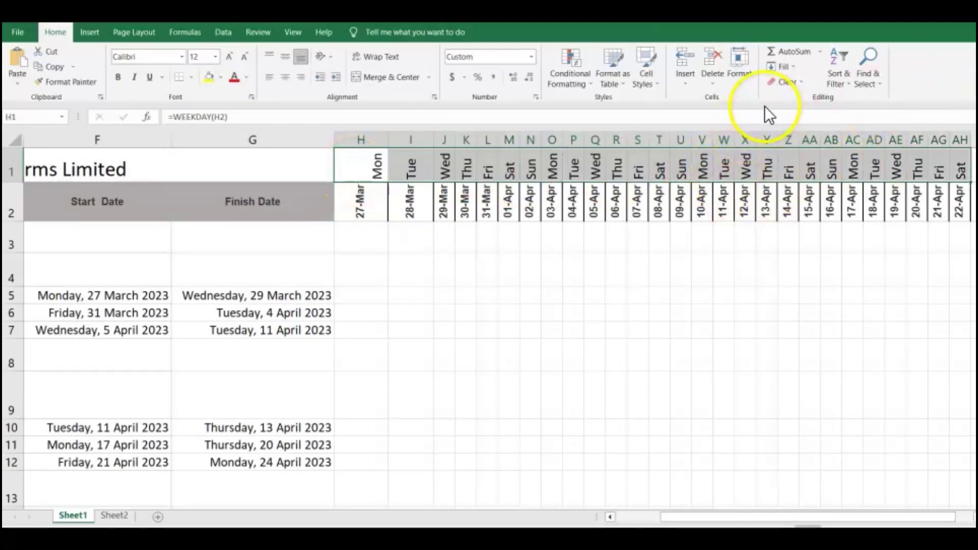
Set columns H to AH to a width of 2.5 and extend the weekday labels through AJ1
click(741, 78)
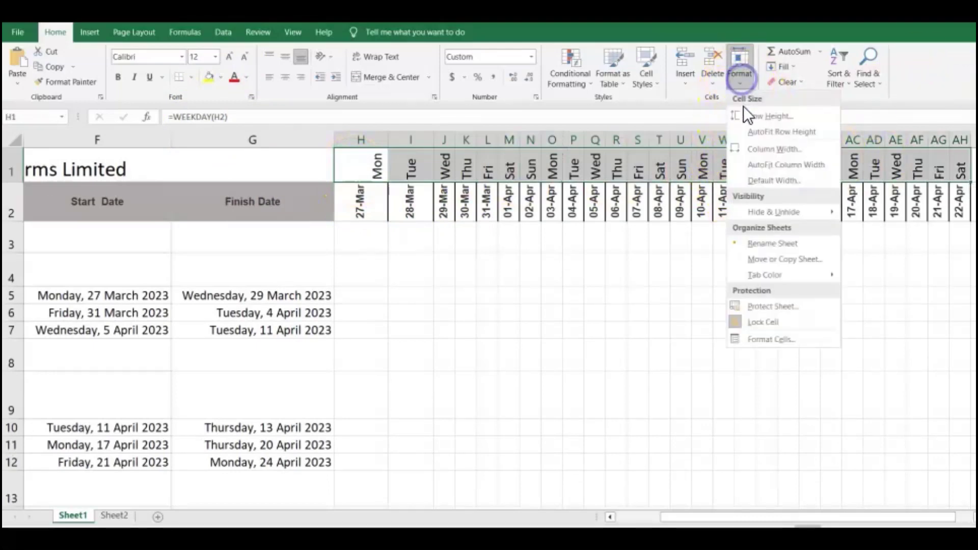
click(754, 150)
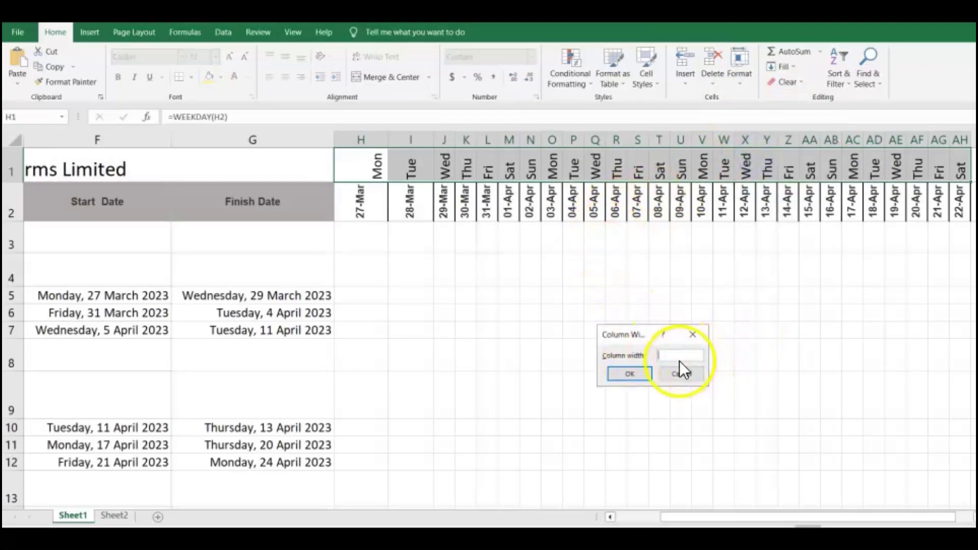
text(2.5)
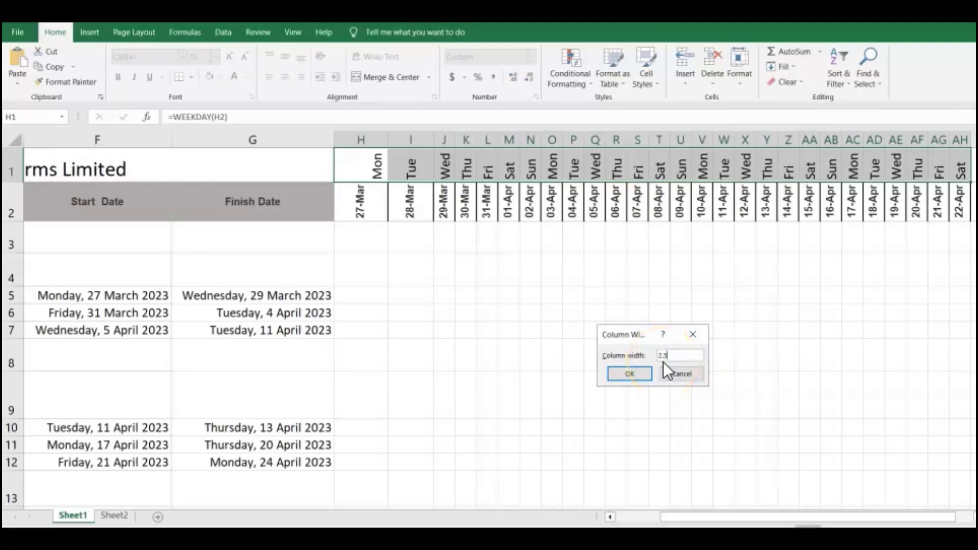
click(621, 375)
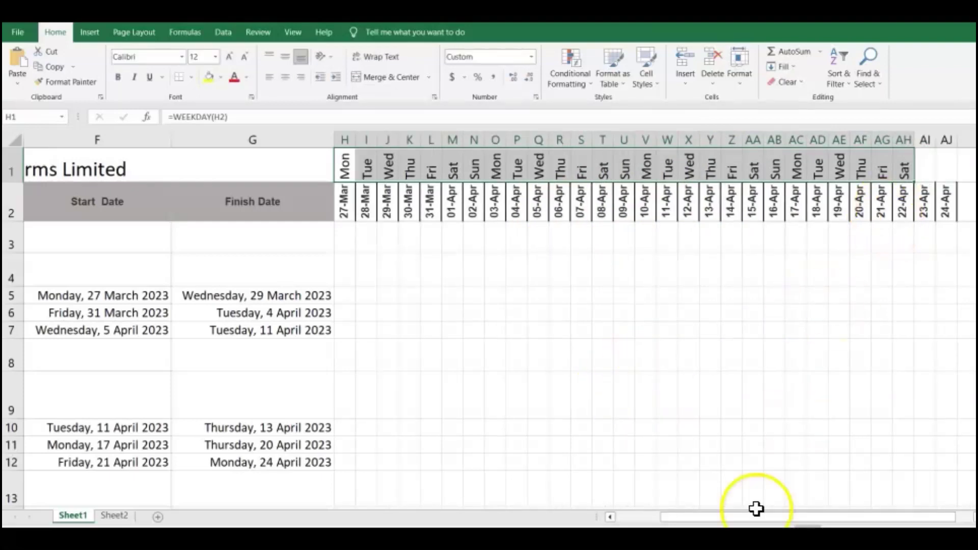
drag(914, 182, 945, 183)
click(875, 294)
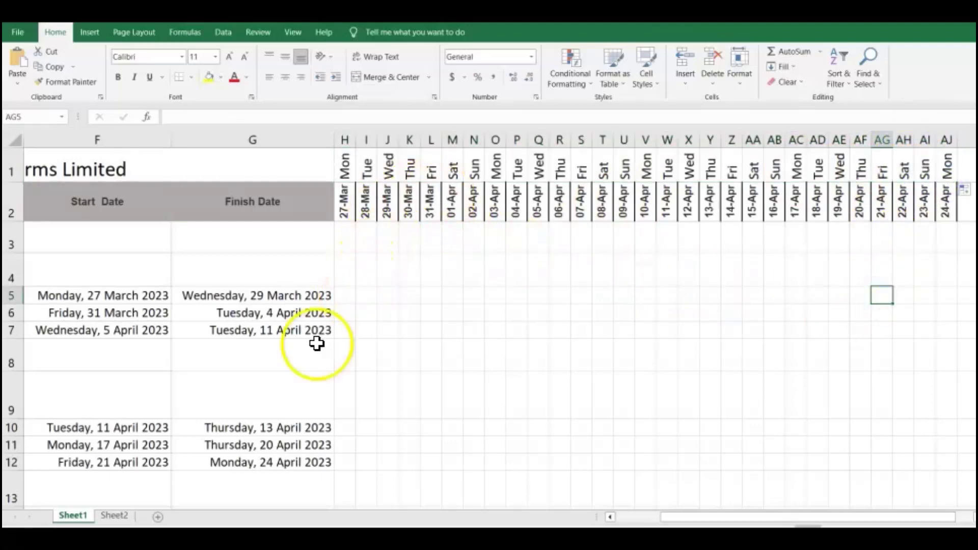
Create a new conditional formatting rule for the cells from H3 across and down, using a formula to determine which cells to format
scroll(94, 470, down, 1)
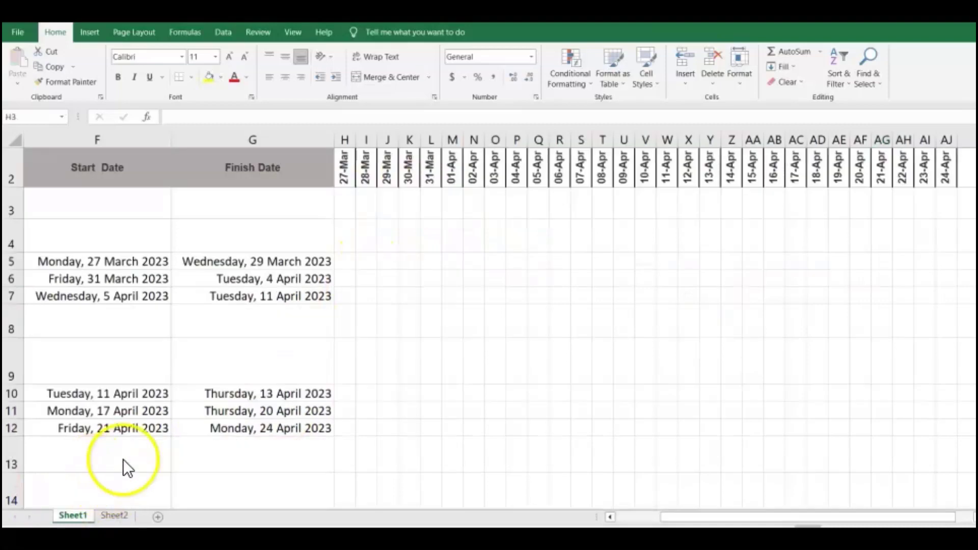
click(344, 203)
key(ctrl+shift+Right)
key(ctrl+shift+Down)
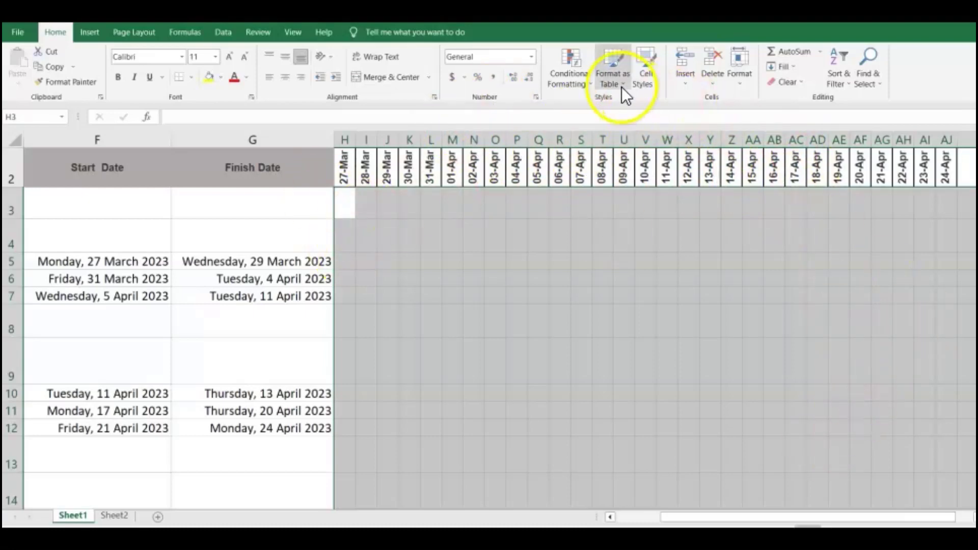
click(581, 80)
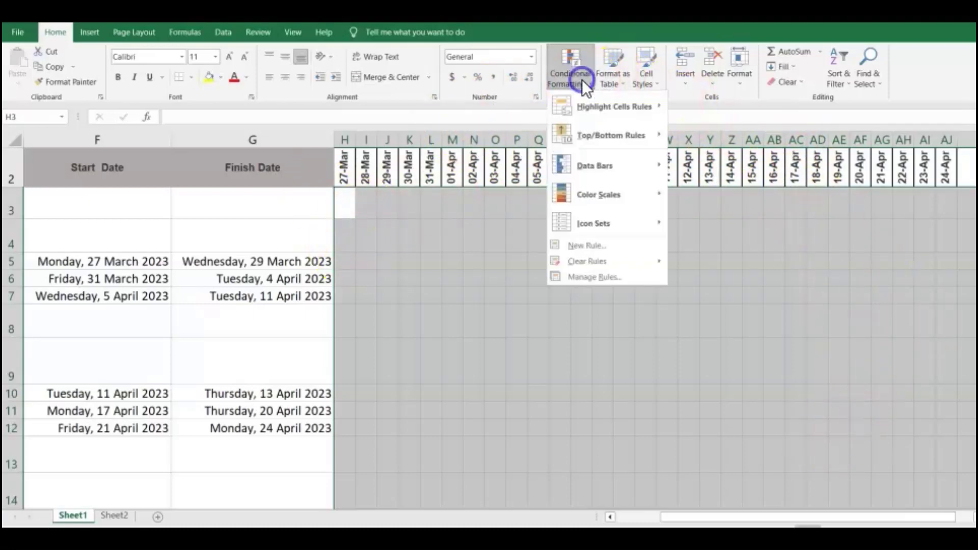
click(591, 245)
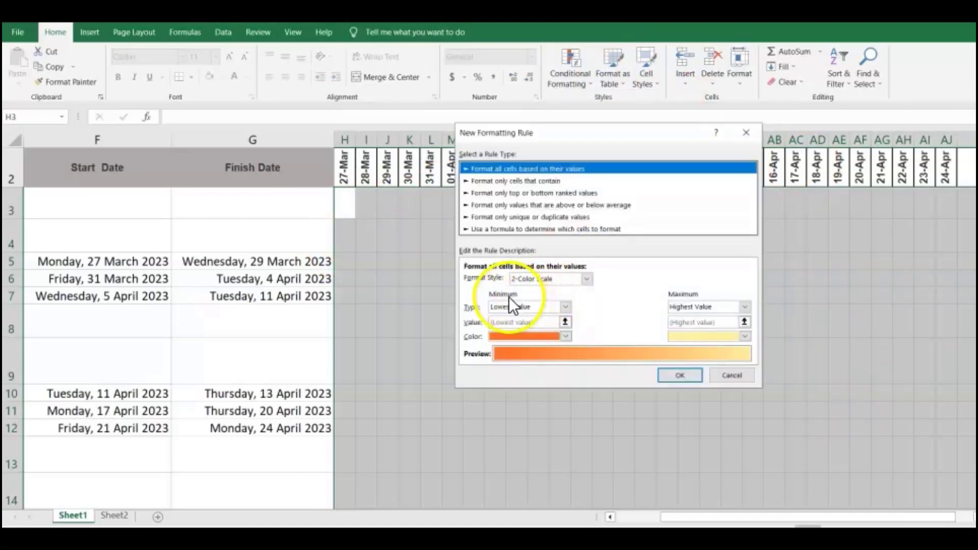
click(539, 228)
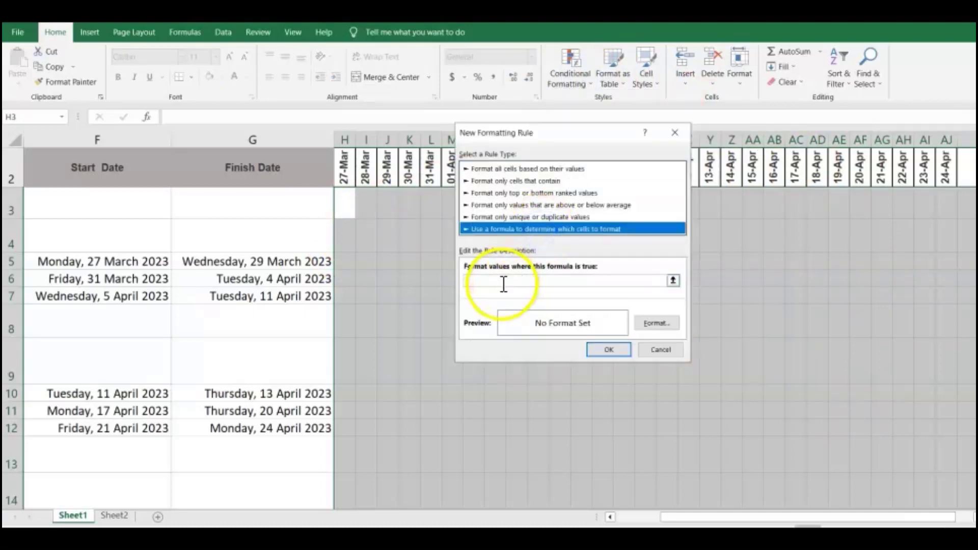
Enter =weekday(H$2,2)>5 as the formula of the new formatting rule
click(504, 282)
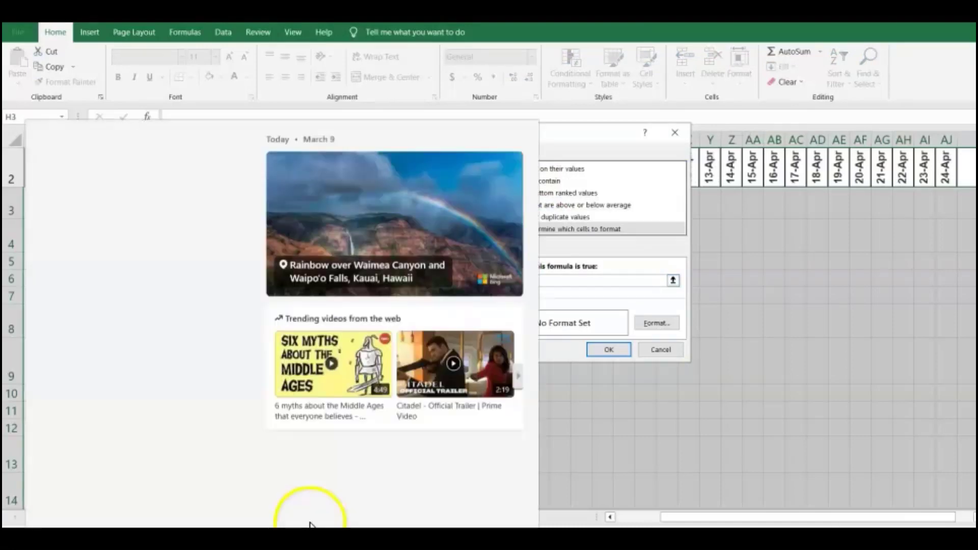
click(578, 291)
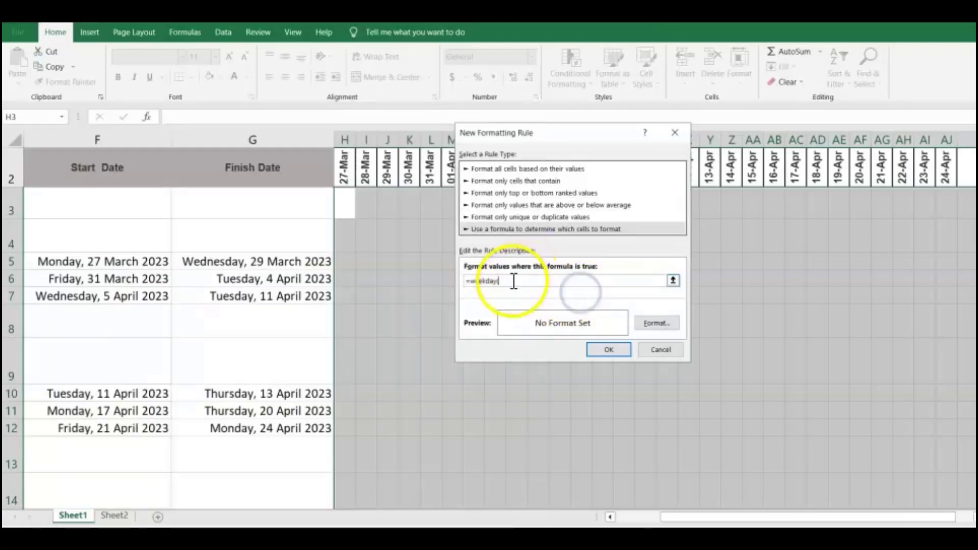
click(343, 163)
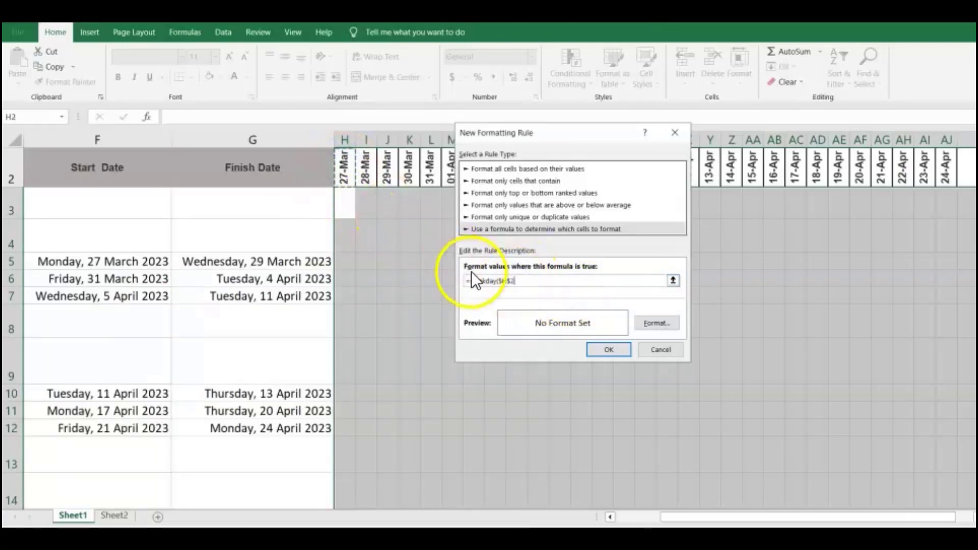
click(502, 281)
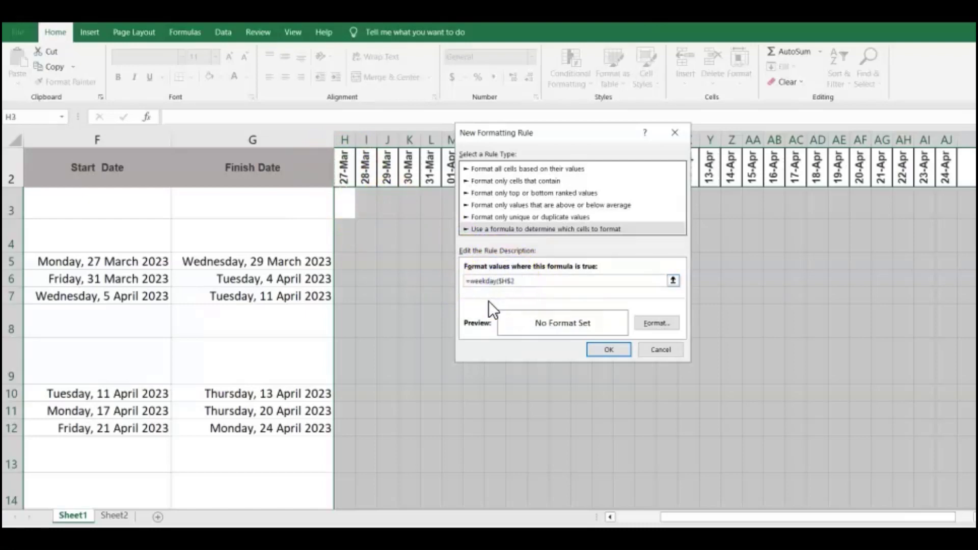
click(522, 285)
text(,2)>5)
Give the weekend rule a thin diagonal-stripe pattern fill and apply it to the timeline cells
click(655, 323)
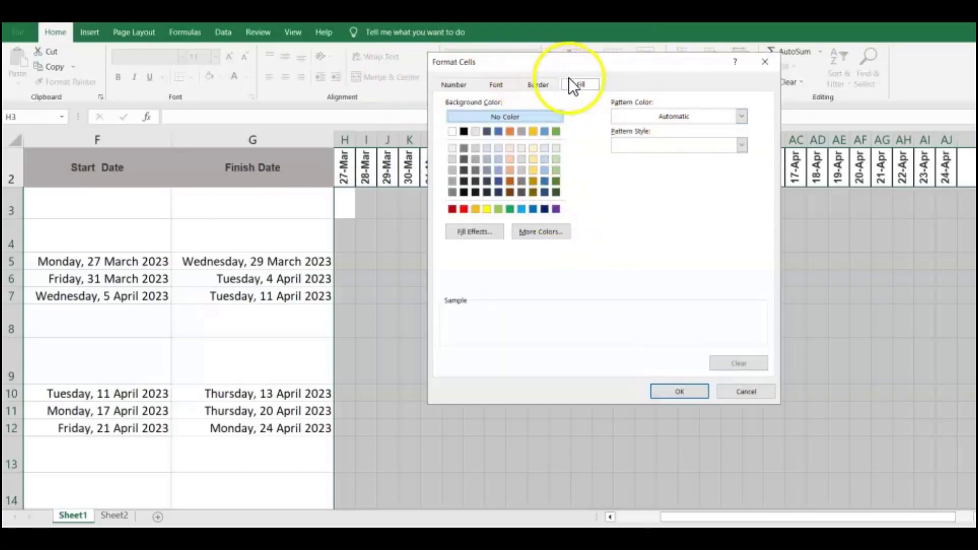
click(742, 145)
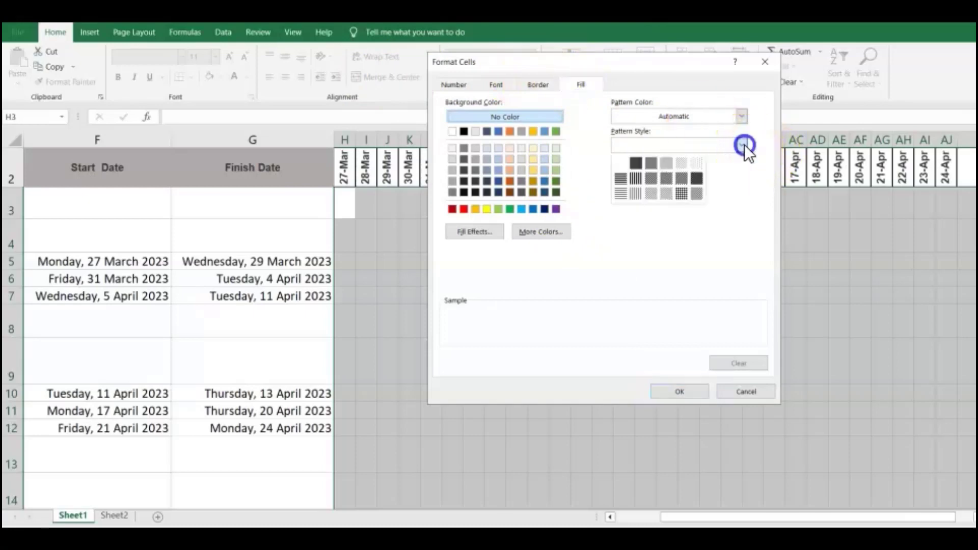
click(651, 194)
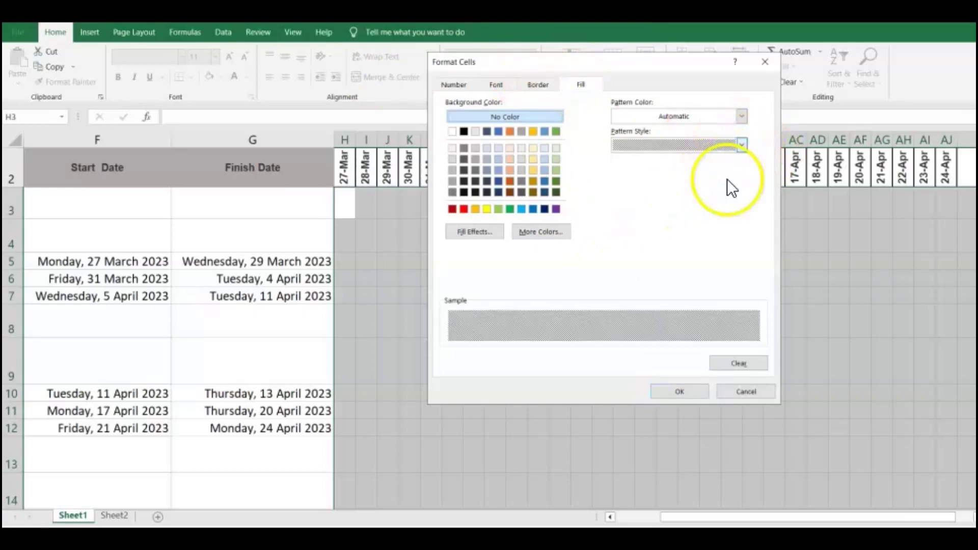
click(680, 392)
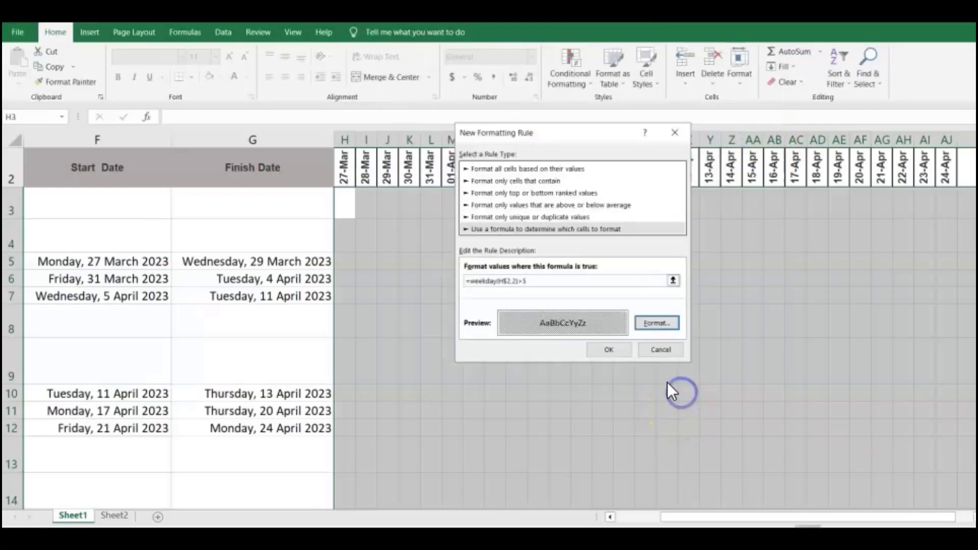
click(606, 350)
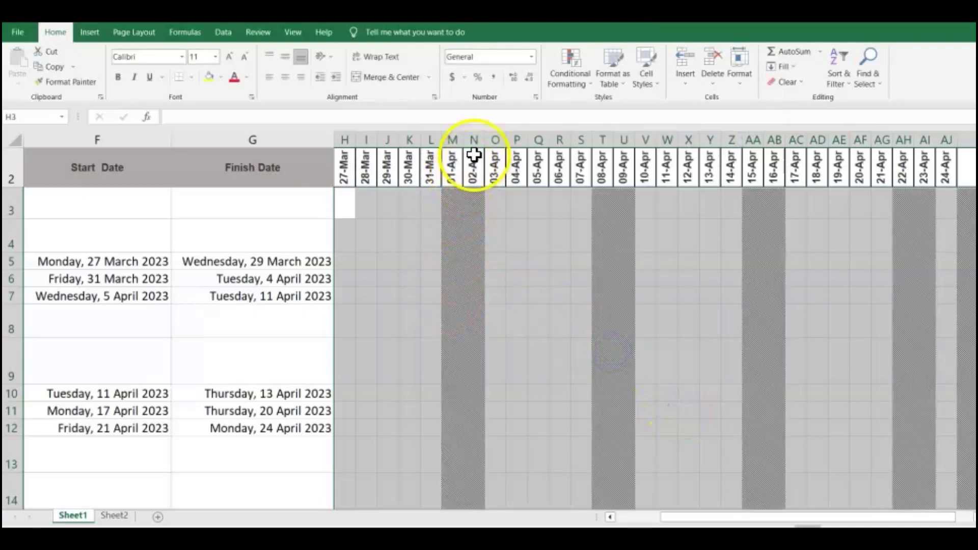
scroll(461, 204, down, 1)
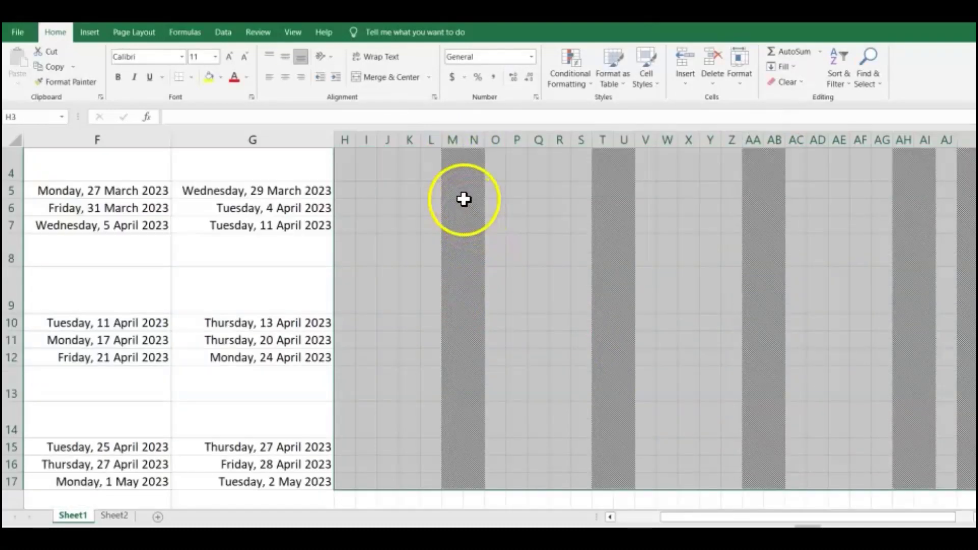
scroll(463, 200, up, 1)
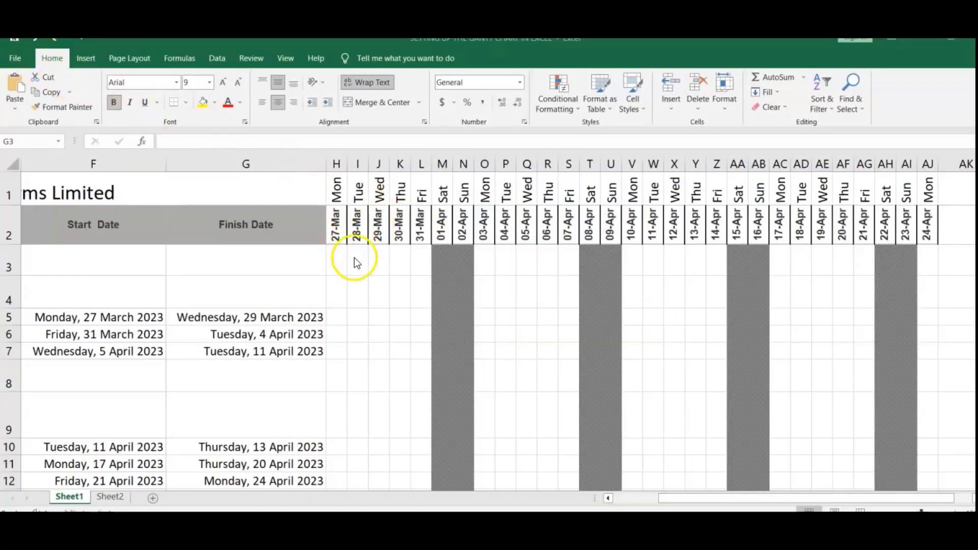
Create another formula-based conditional formatting rule for the timeline cells from H3 down and across to column AJ
drag(336, 259, 932, 419)
scroll(677, 283, up, 2)
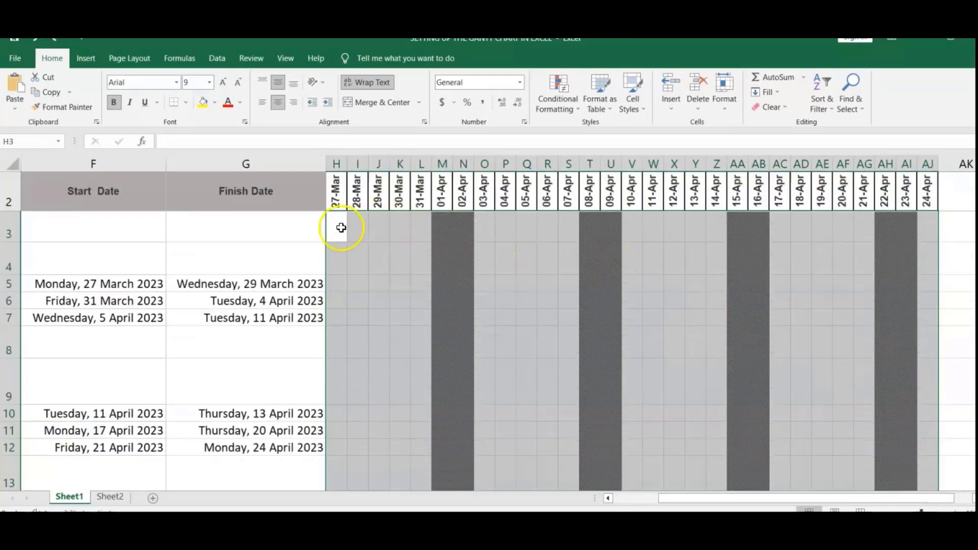
click(559, 97)
click(597, 262)
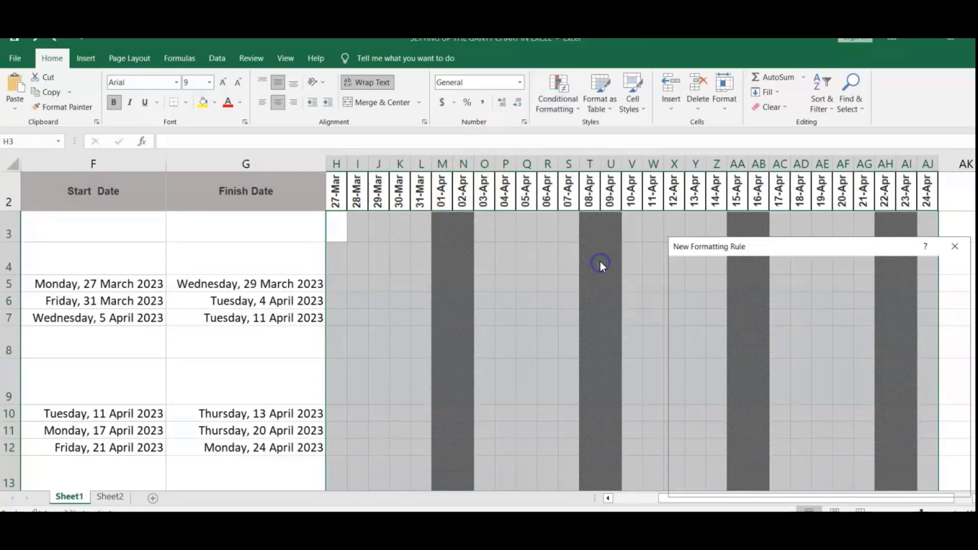
click(736, 341)
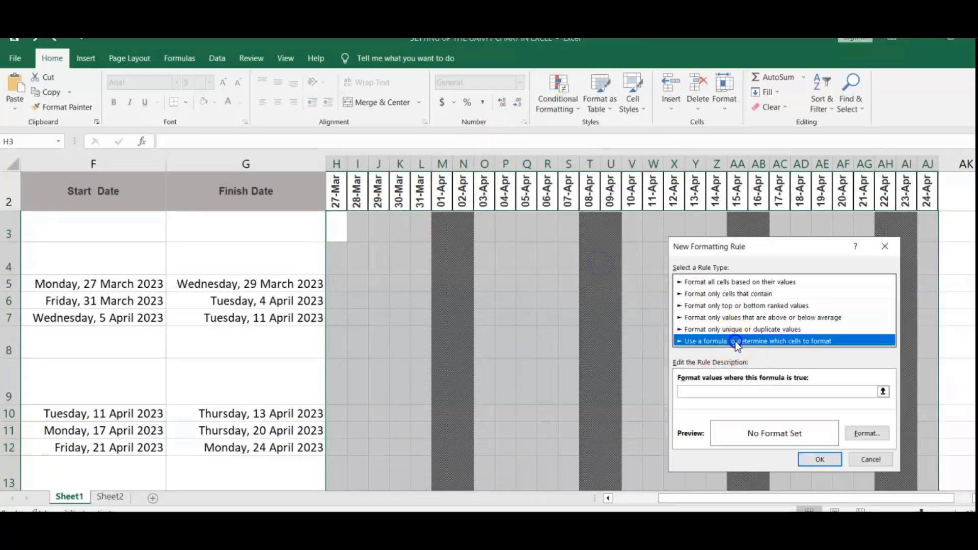
Enter =match(H$2,Holidays,0) as the formula of the holiday rule
click(702, 390)
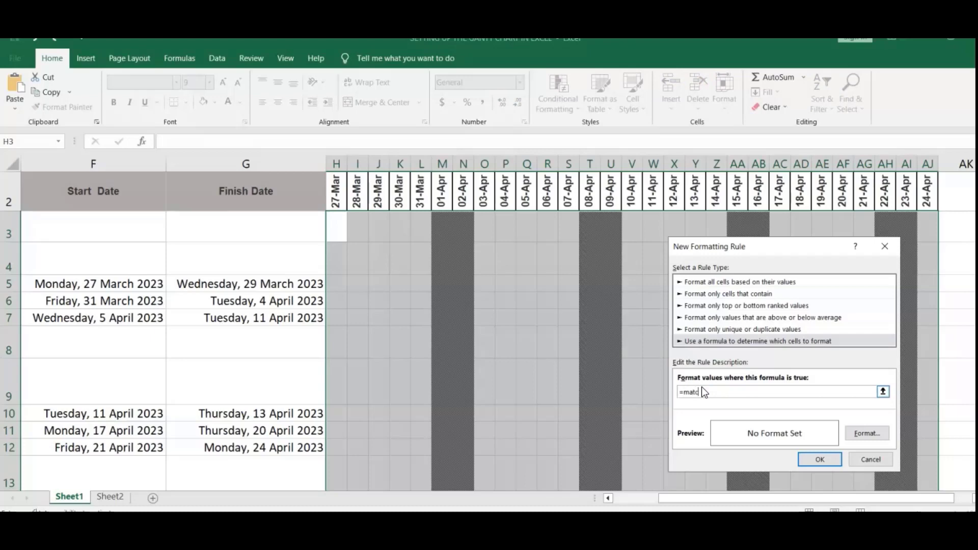
text(=match()
click(339, 197)
click(707, 392)
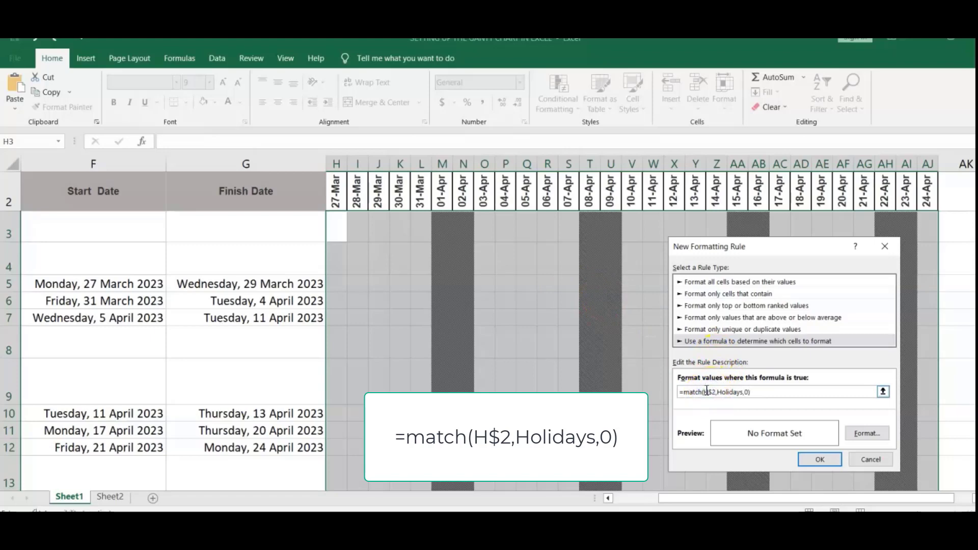
Give the holiday rule the darkest dotted gray pattern fill and apply it to the timeline cells
click(868, 434)
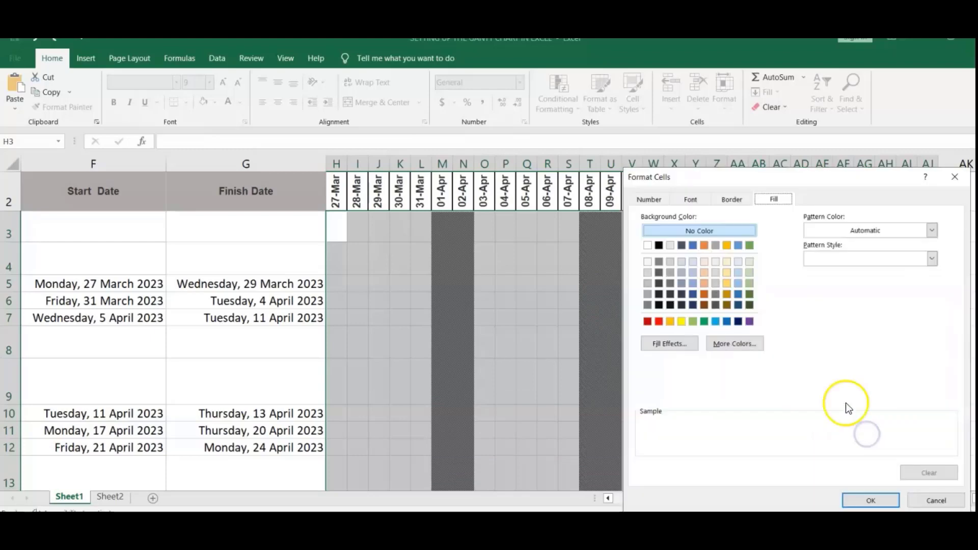
click(932, 258)
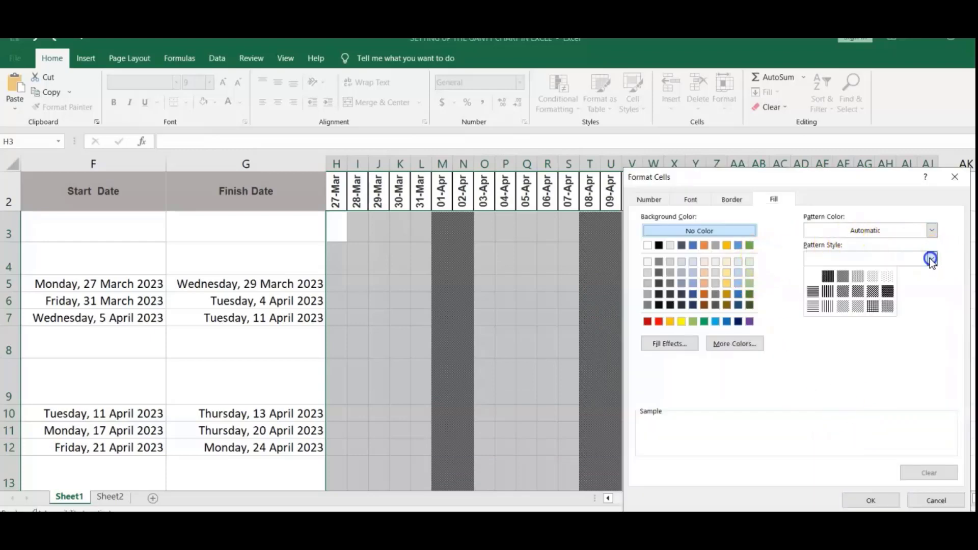
click(826, 277)
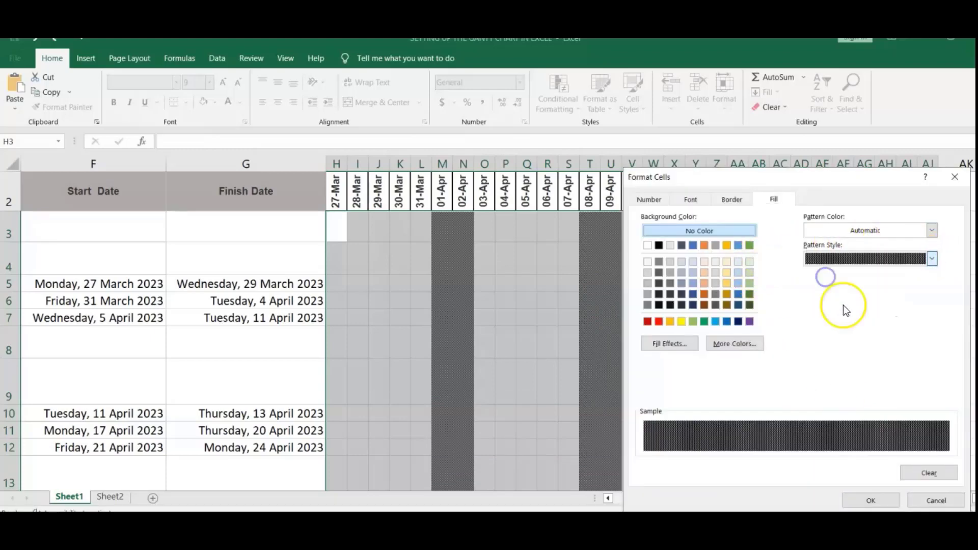
click(871, 501)
click(819, 461)
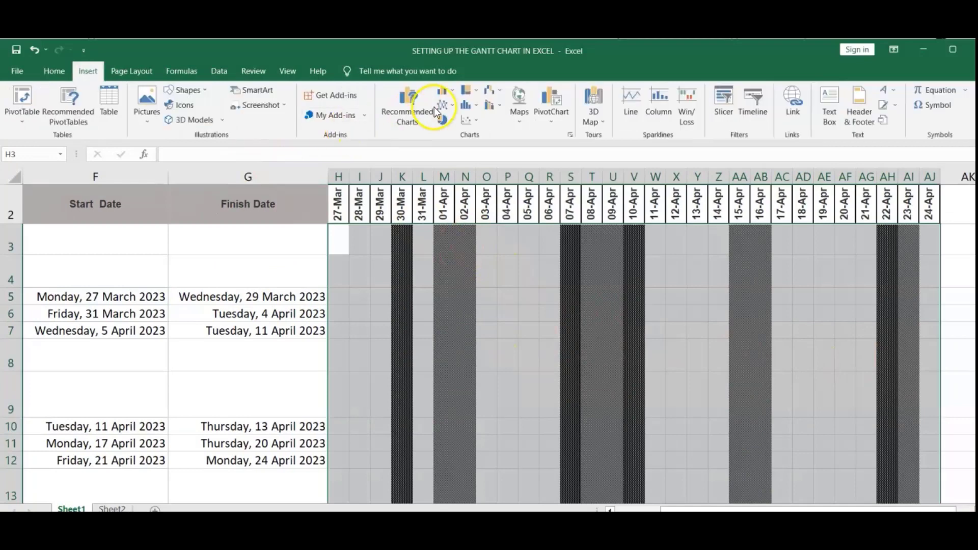
Create a third conditional formatting rule for the selected timeline cells, using a formula to determine which cells to format
click(51, 70)
click(552, 112)
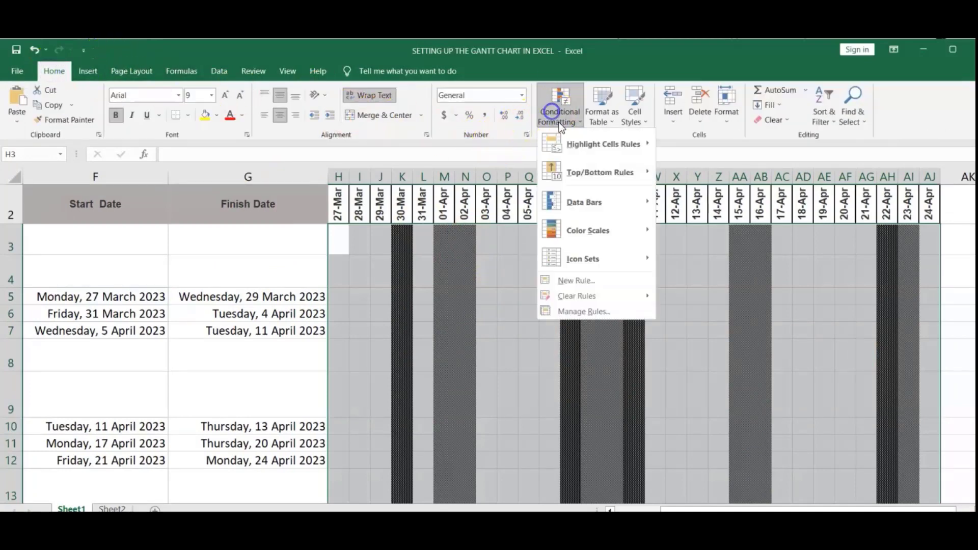
click(586, 287)
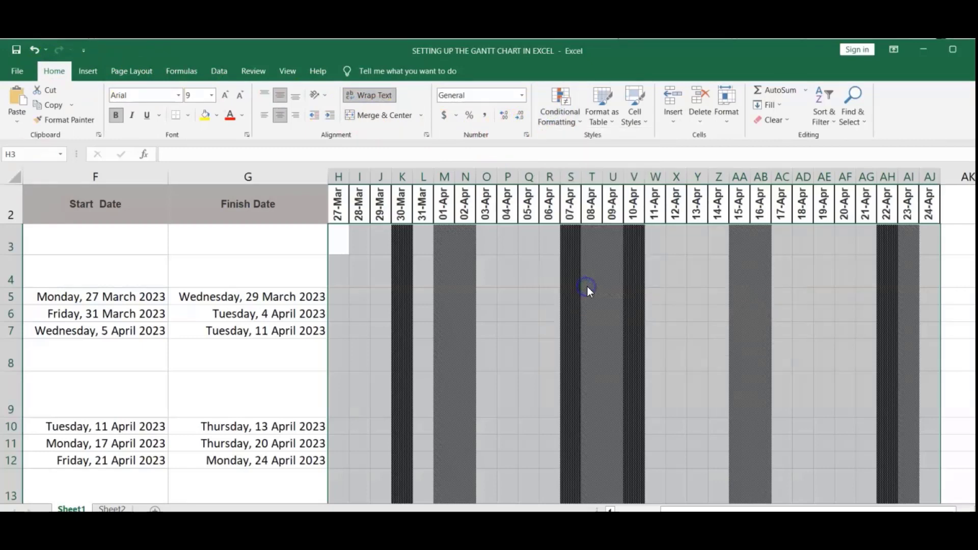
click(583, 321)
Enter the rule formula =and($H$2>=$F$3,$H$2<=$G$3) to compare the timeline date with the start and finish dates
click(542, 372)
text(=and)
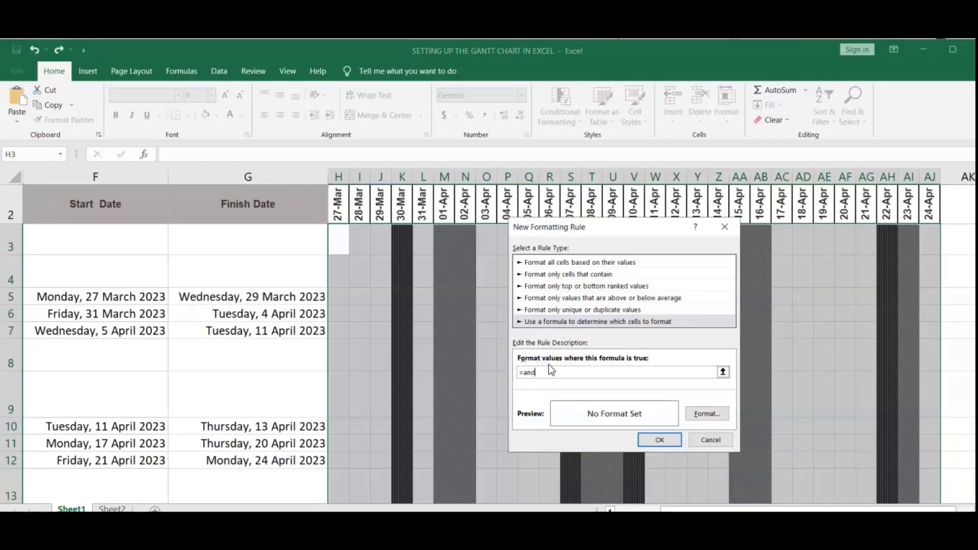
text(()
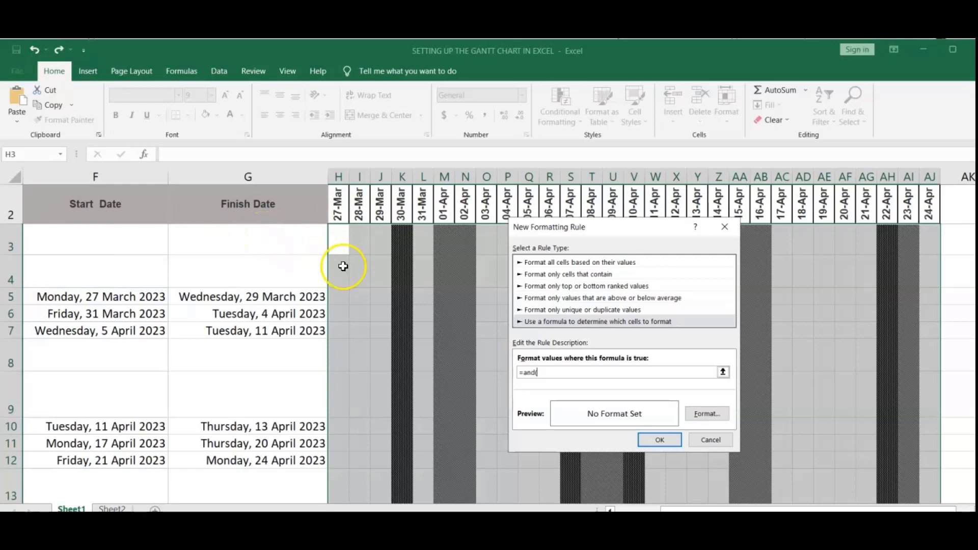
click(337, 212)
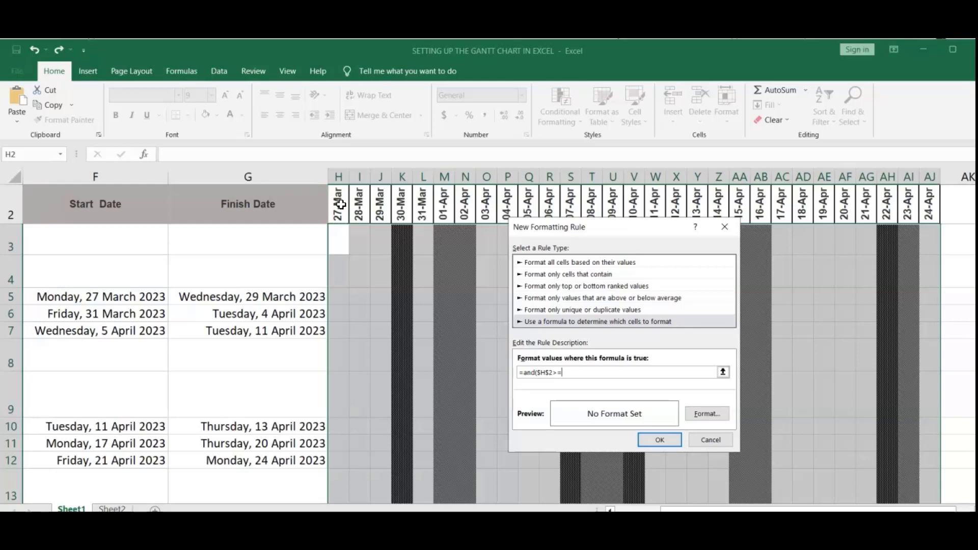
text(>=)
click(147, 245)
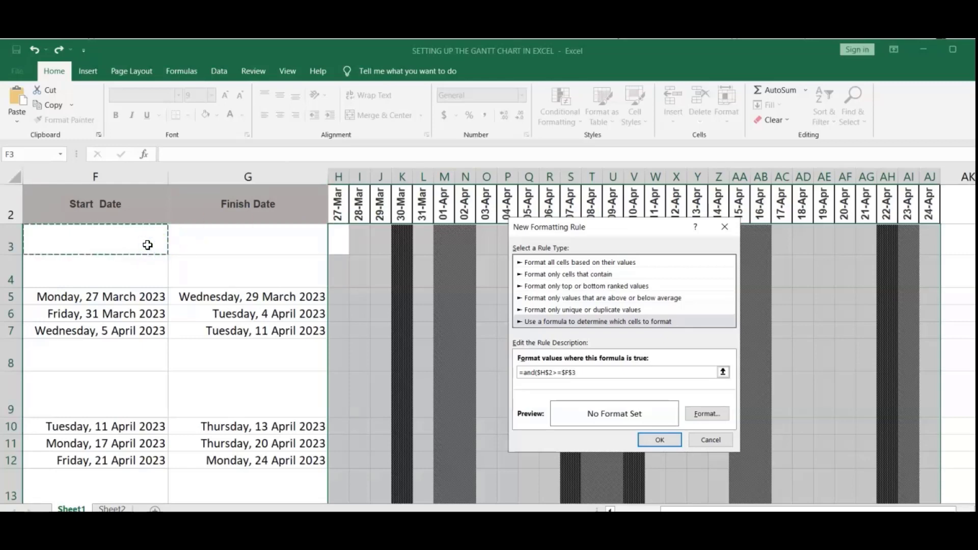
text(,)
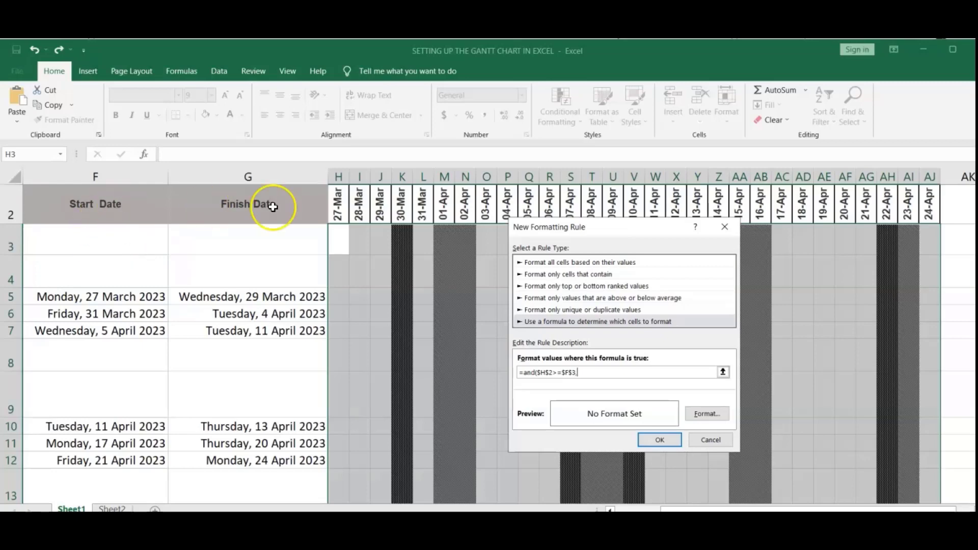
click(337, 200)
text(<)
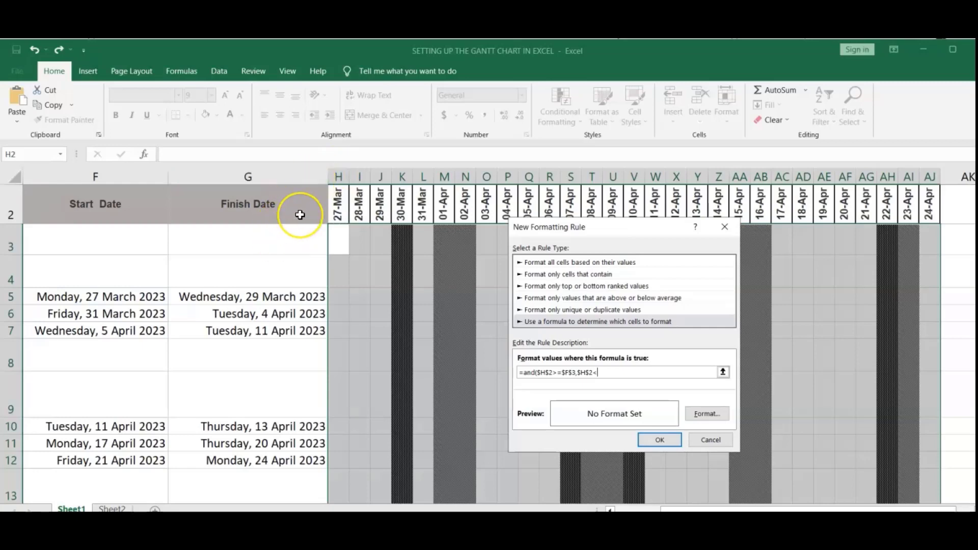
text(=)
click(295, 232)
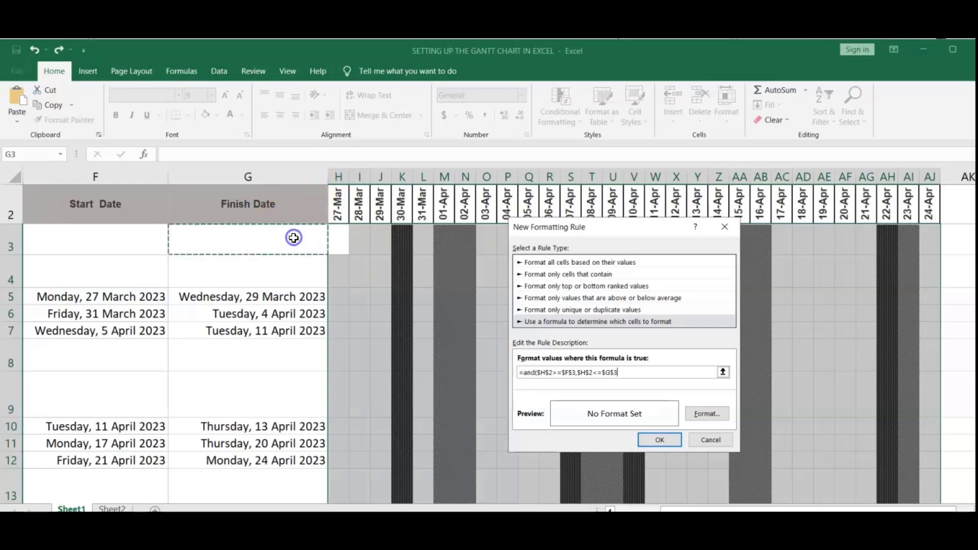
text())
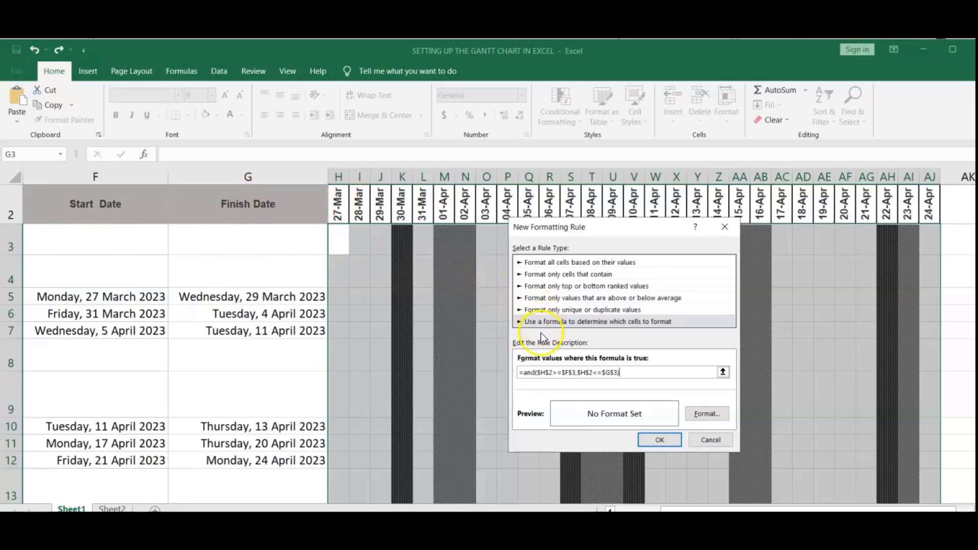
Change the rule's absolute references to mixed ones so the formula reads =and(H$2>=$F3,H$2<=$G3)
click(538, 373)
key(BackSpace)
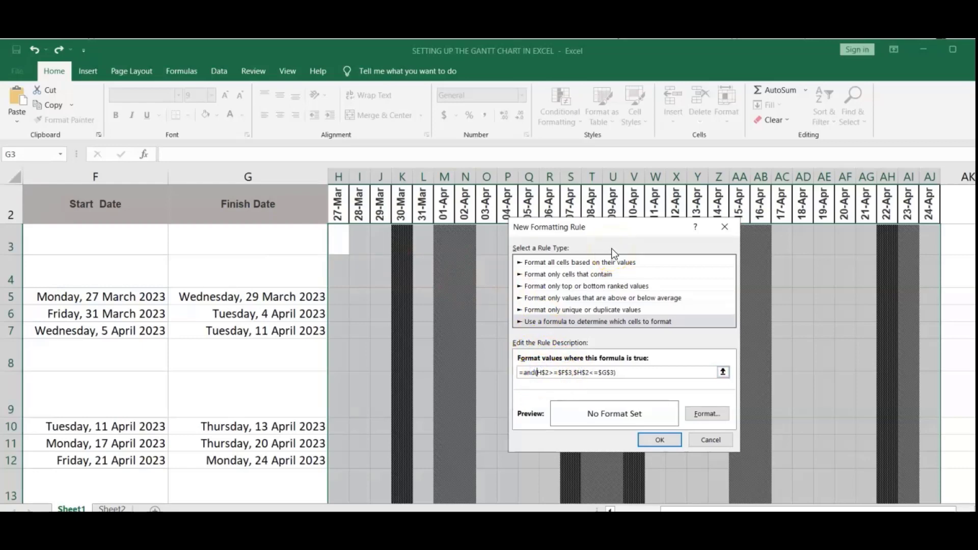
click(577, 373)
key(Delete)
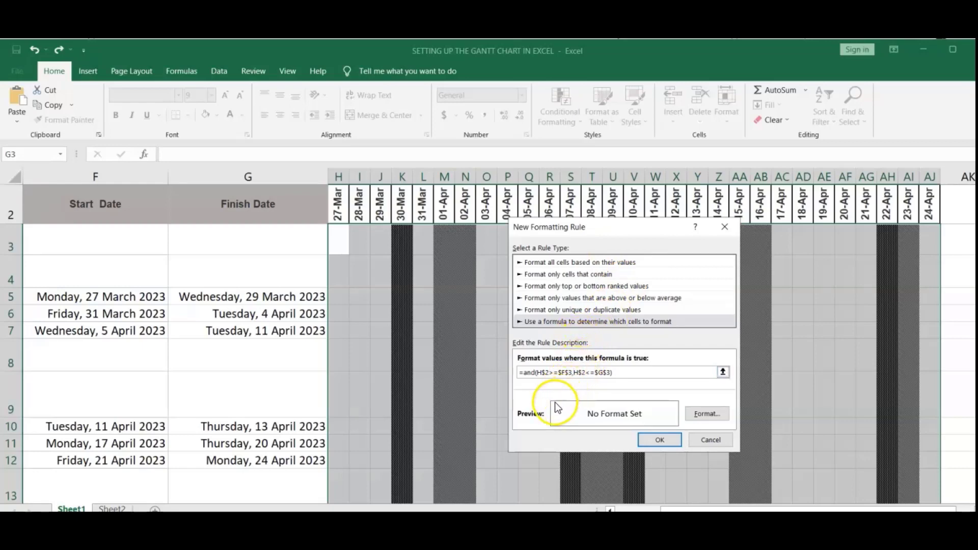
click(569, 372)
key(BackSpace)
click(605, 376)
key(BackSpace)
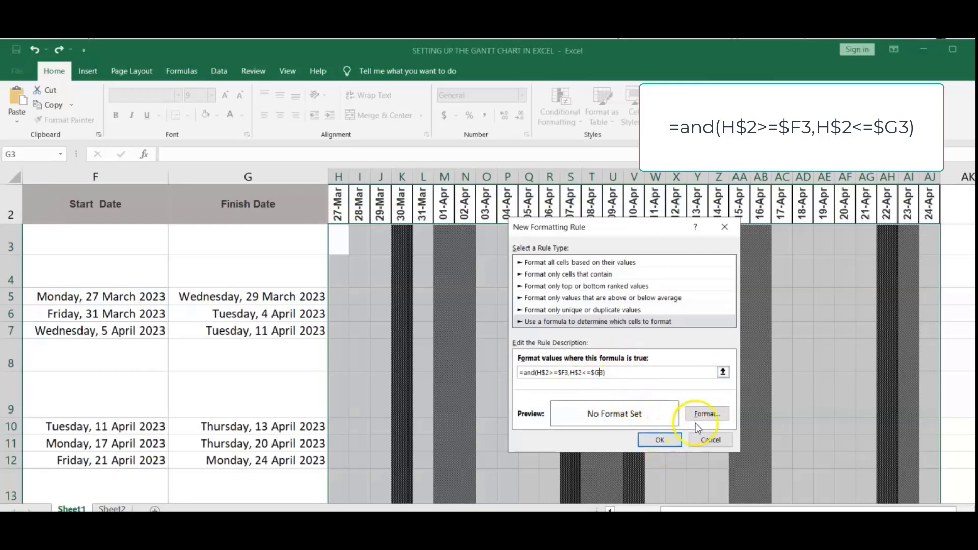
Give the task-duration rule a solid purple fill and apply it to the timeline cells
click(708, 414)
click(607, 301)
click(712, 477)
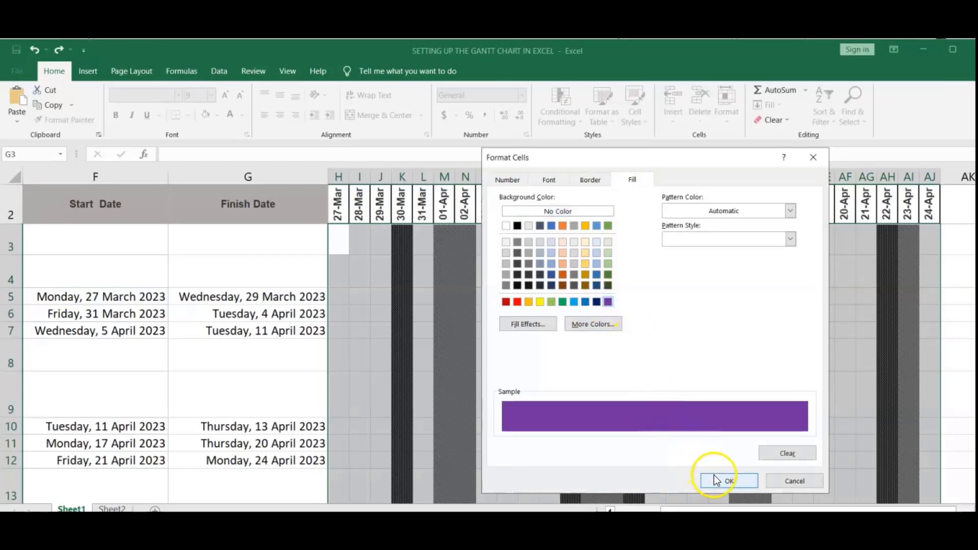
click(659, 441)
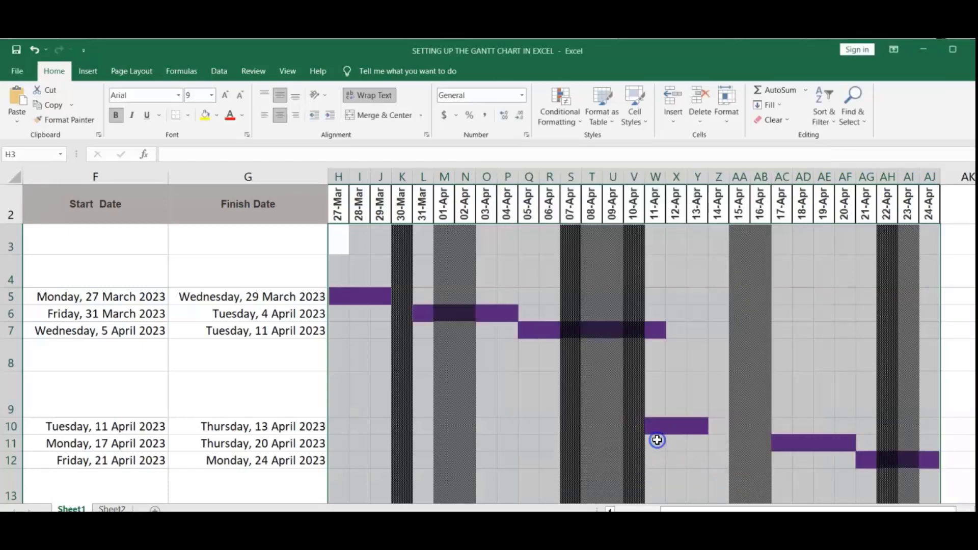